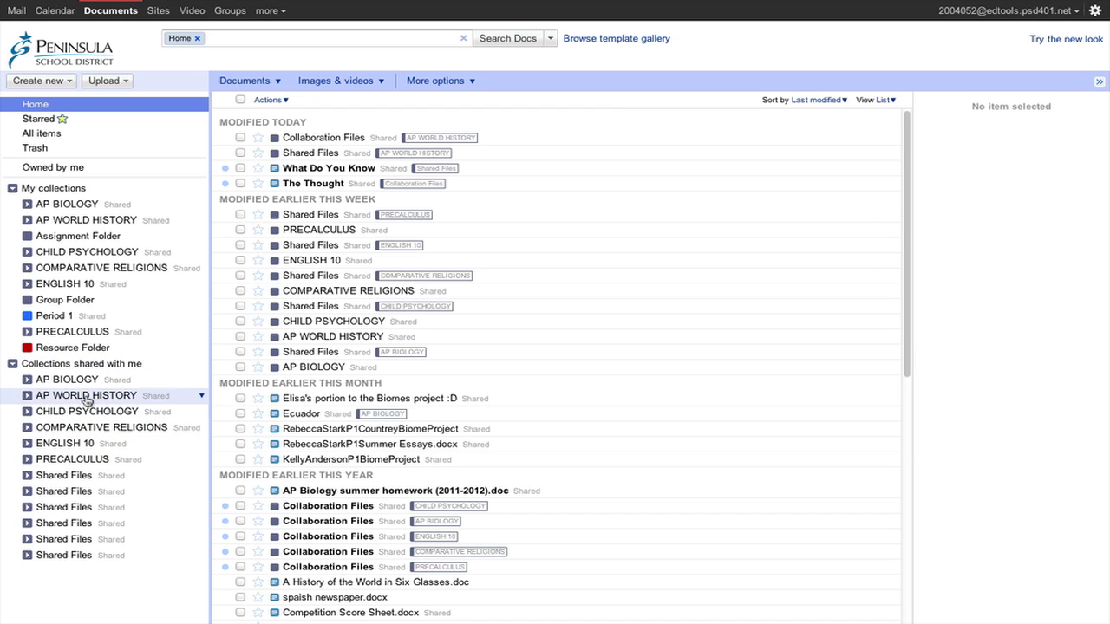
Collapse the collections shared with me, add the Ecuador document to the AP BIOLOGY collection and check that collection's contents.
{"action": "left_click", "coordinate": [57, 190]}
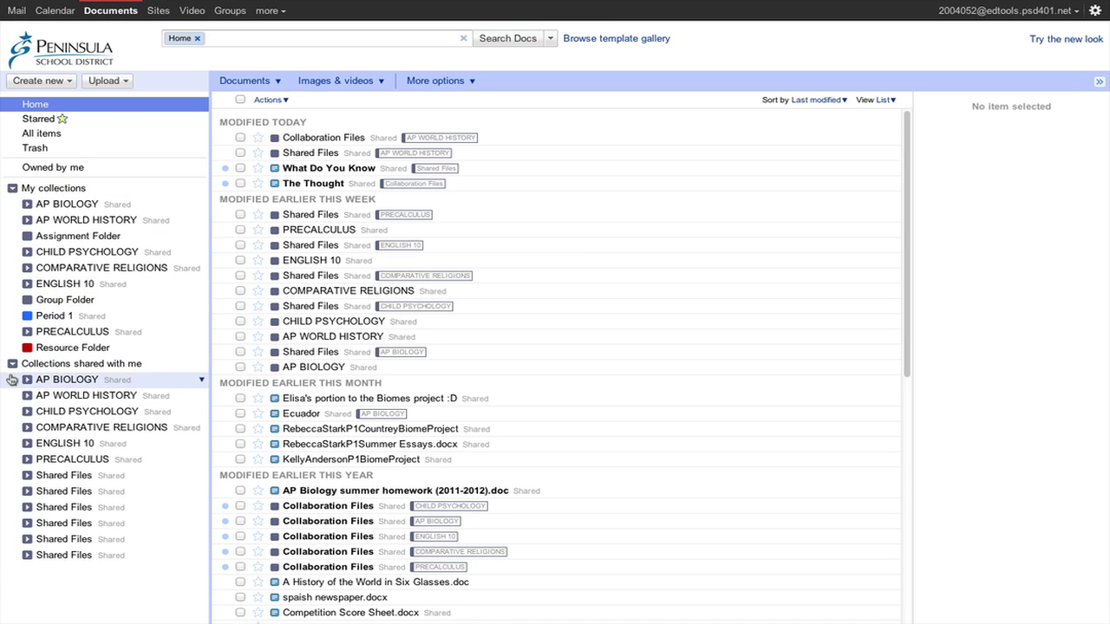
{"action": "left_click", "coordinate": [78, 365]}
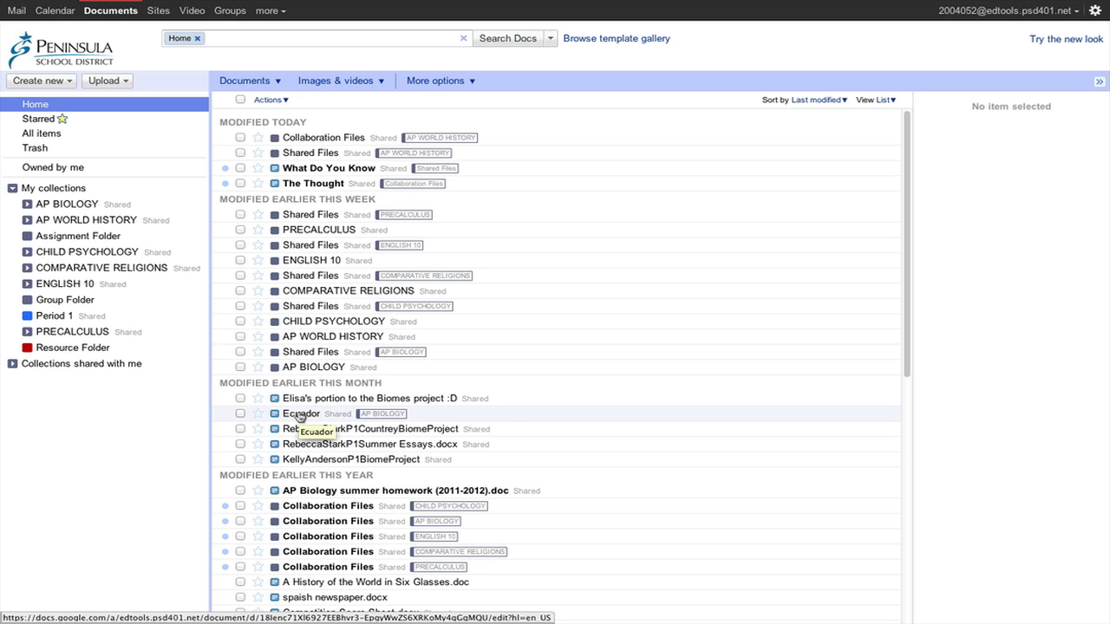
{"action": "left_click_drag", "start_coordinate": [300, 417], "coordinate": [71, 207]}
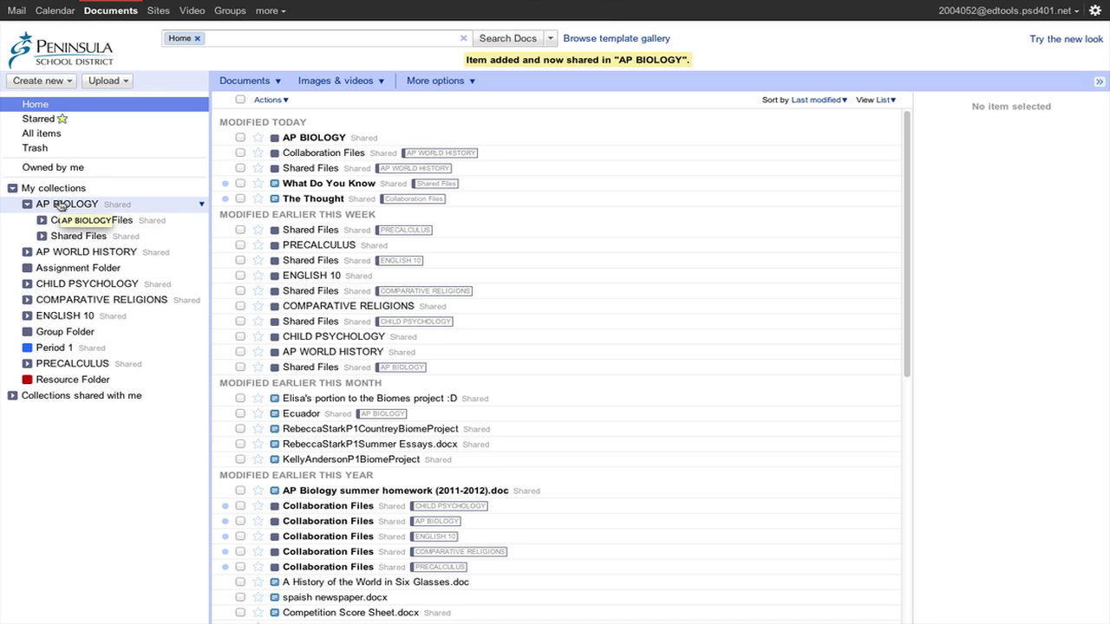
{"action": "left_click", "coordinate": [61, 205]}
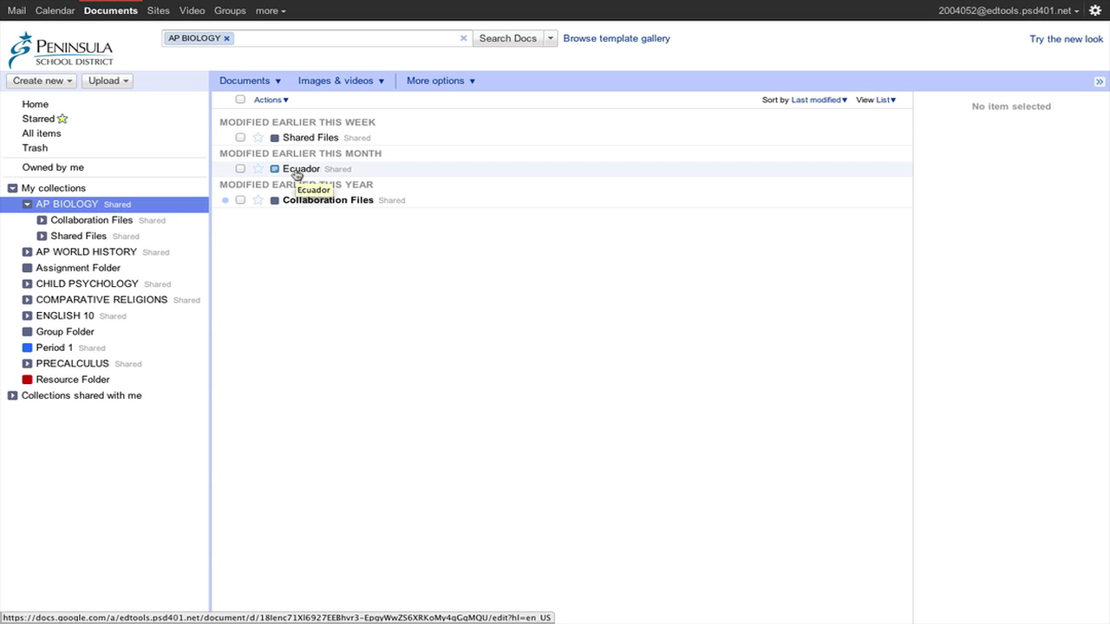
{"action": "left_click", "coordinate": [27, 206]}
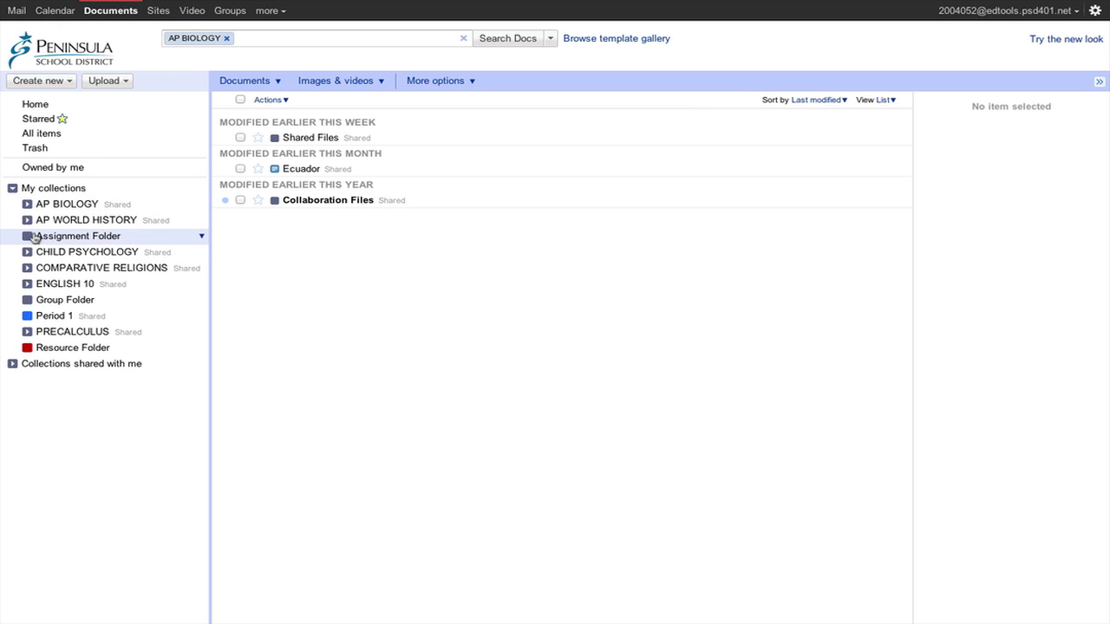
Open the What Do You Know document from the Shared Files folder of the AP WORLD HISTORY collection.
{"action": "left_click", "coordinate": [27, 220]}
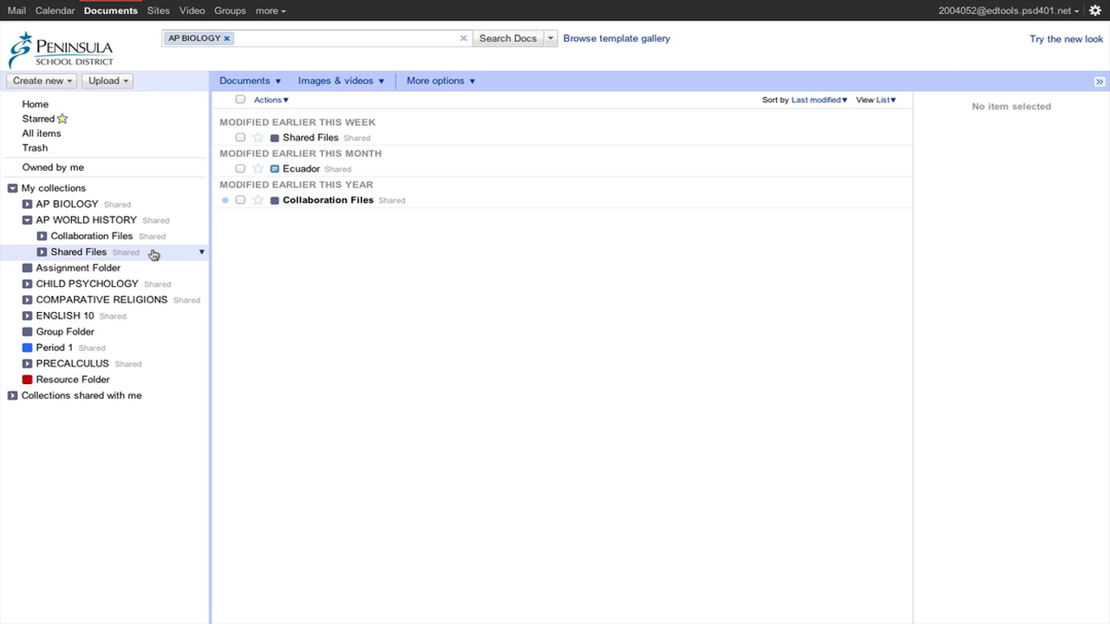
{"action": "left_click", "coordinate": [85, 258]}
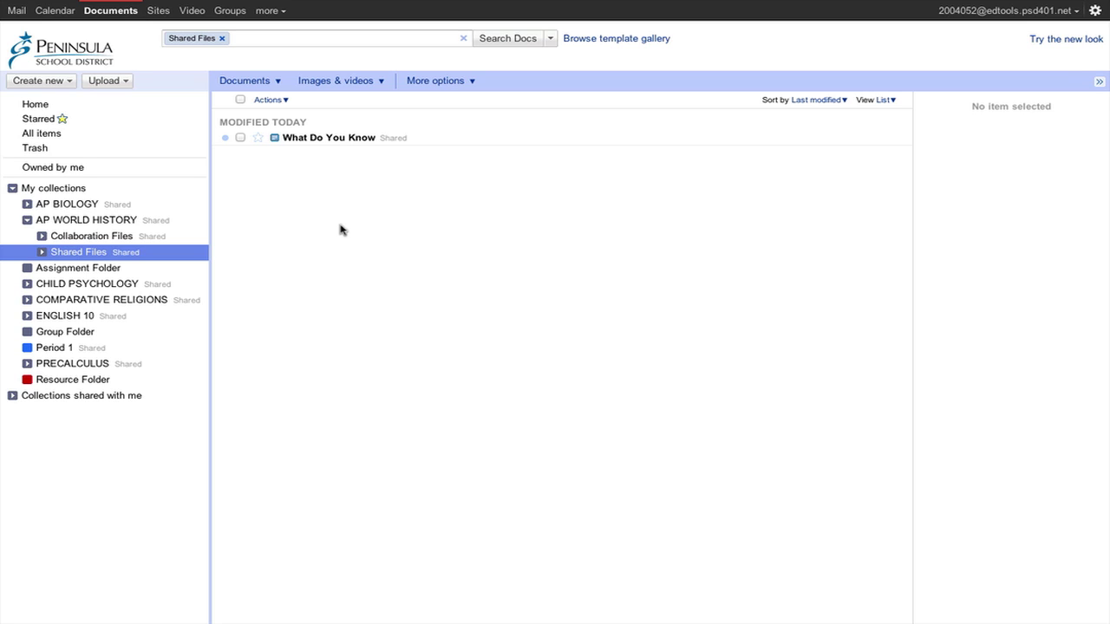
{"action": "left_click", "coordinate": [326, 139]}
{"action": "left_click", "coordinate": [327, 139]}
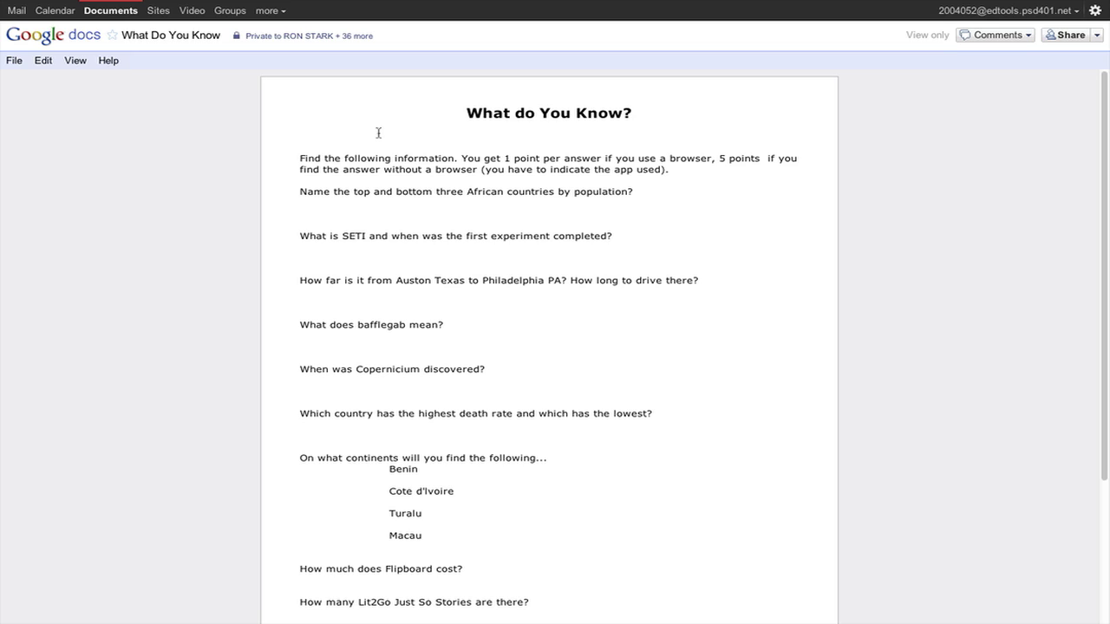
Make a copy of the What Do You Know document and place the cursor under its first question.
{"action": "left_click", "coordinate": [12, 63]}
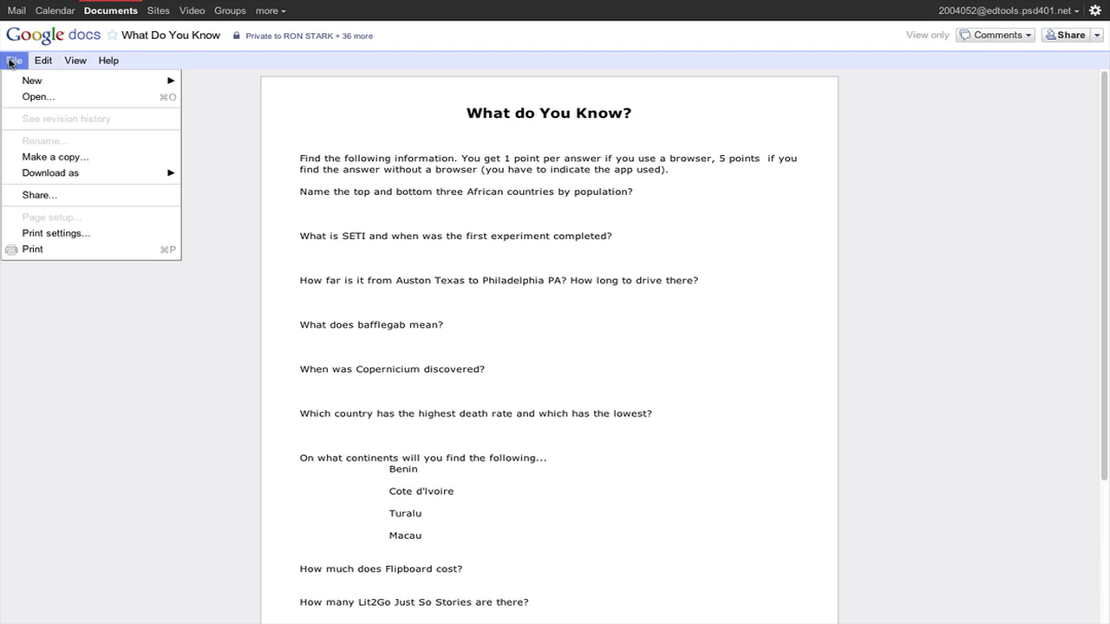
{"action": "left_click", "coordinate": [42, 159]}
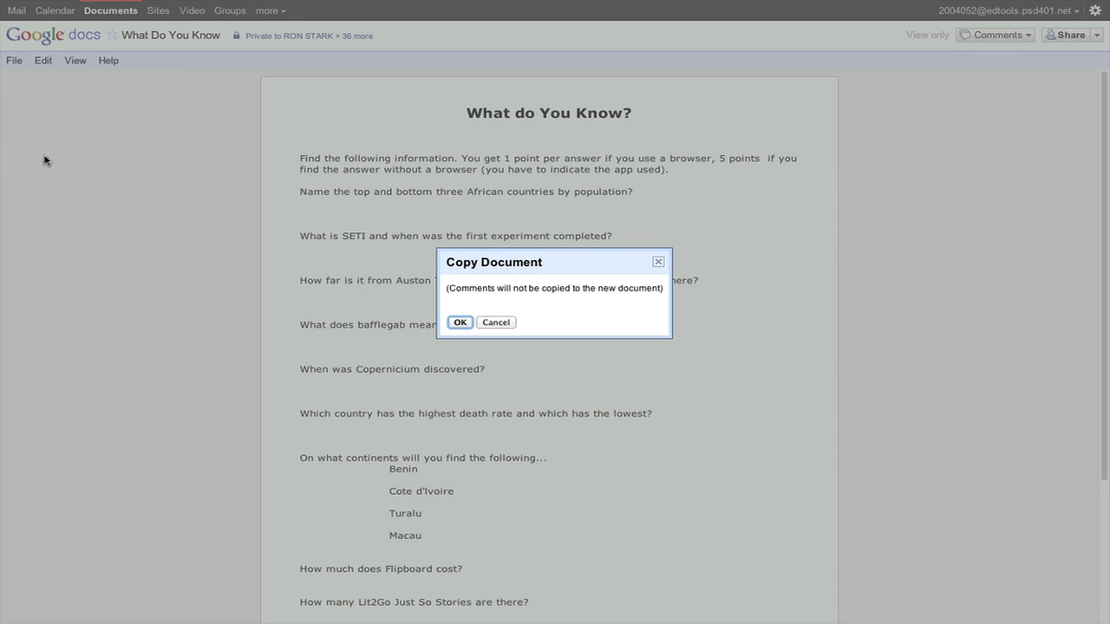
{"action": "left_click", "coordinate": [460, 324]}
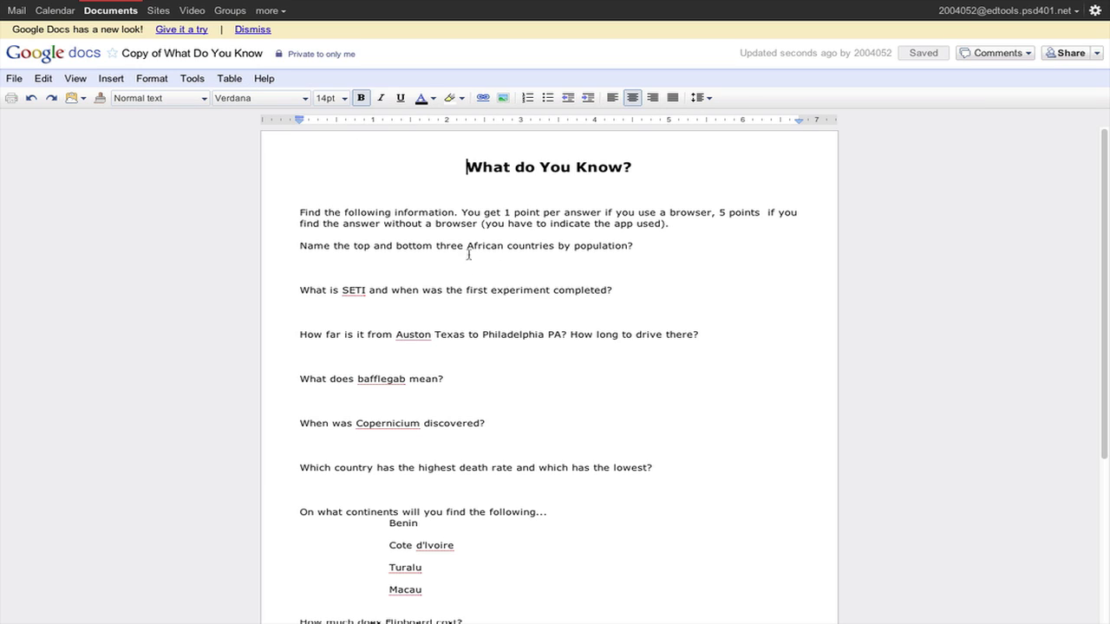
{"action": "left_click", "coordinate": [369, 261]}
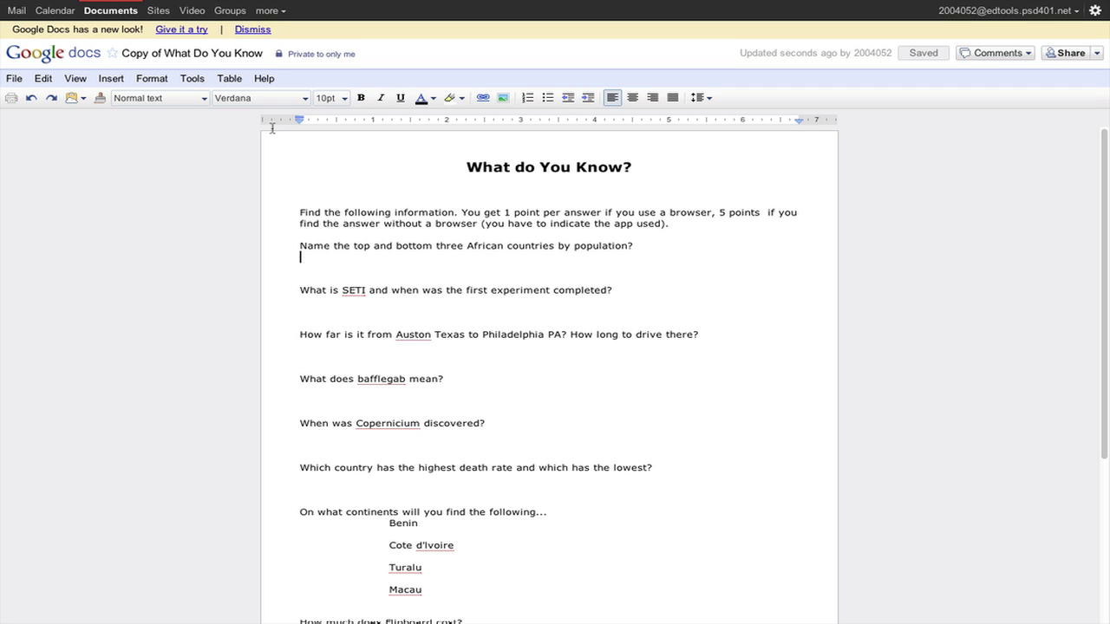
Rename the copied document, replacing "Copy of" with the student's surname and initial before "What Do You Know".
{"action": "left_click", "coordinate": [167, 55]}
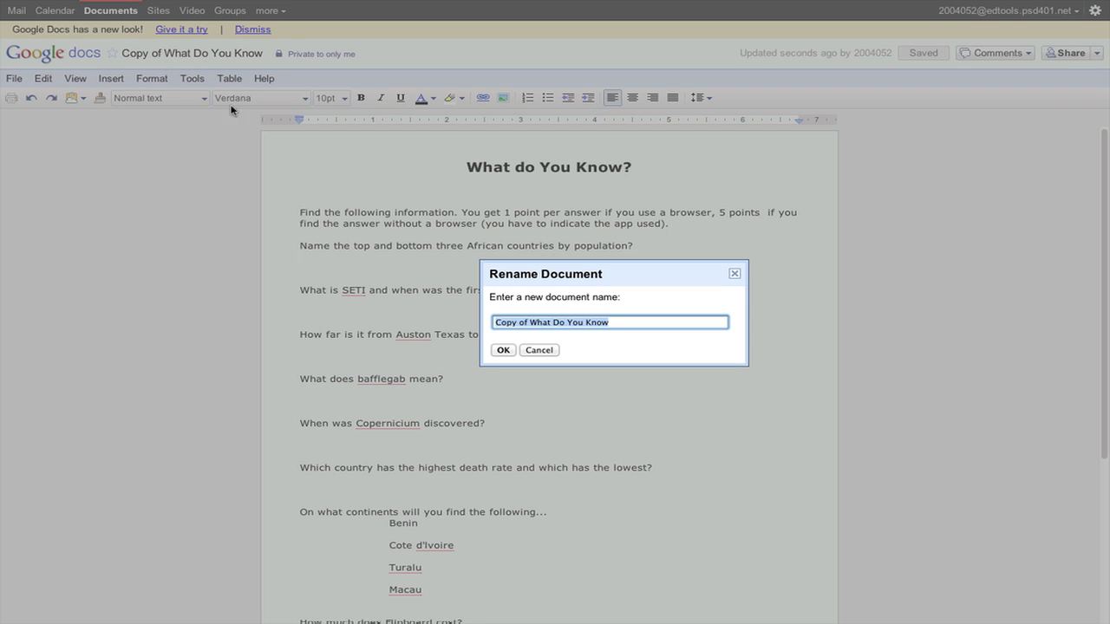
{"action": "left_click", "coordinate": [529, 322]}
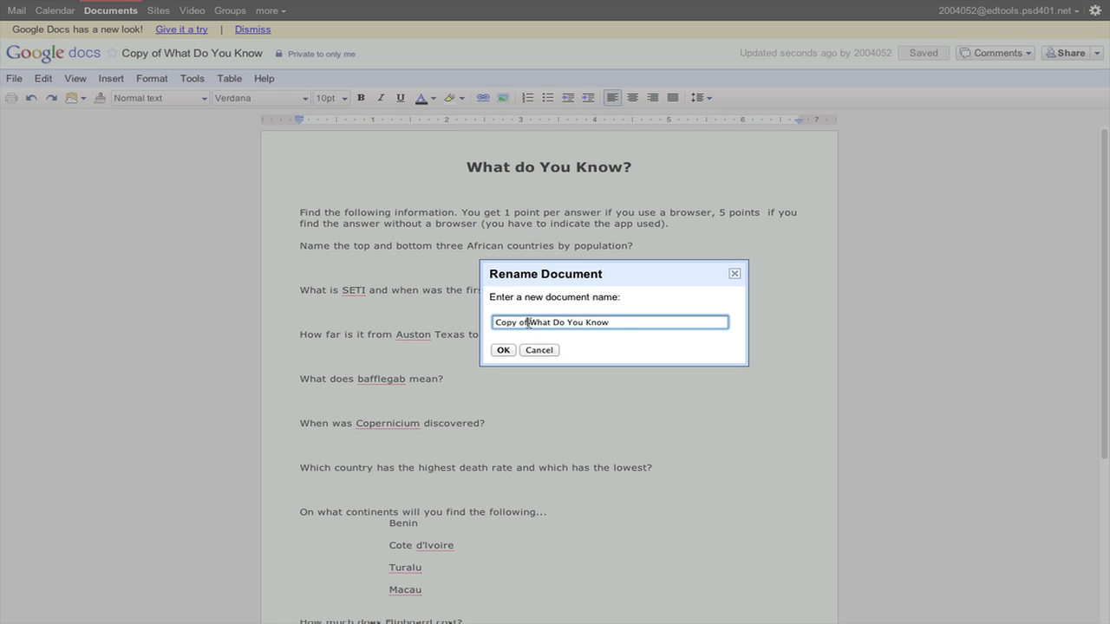
{"action": "left_click_drag", "start_coordinate": [529, 322], "coordinate": [483, 326]}
{"action": "type", "text": "StarkB"}
{"action": "left_click", "coordinate": [503, 350]}
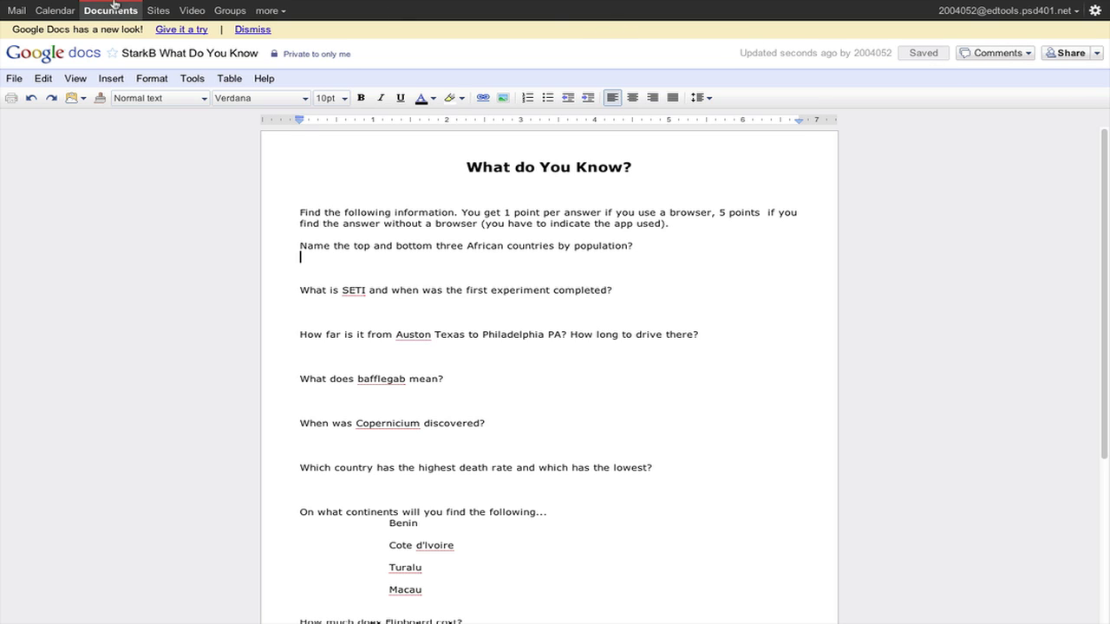
Return to the documents list, add the renamed What Do You Know copy to the AP WORLD HISTORY collection and open that collection.
{"action": "mouse_move", "coordinate": [102, 17]}
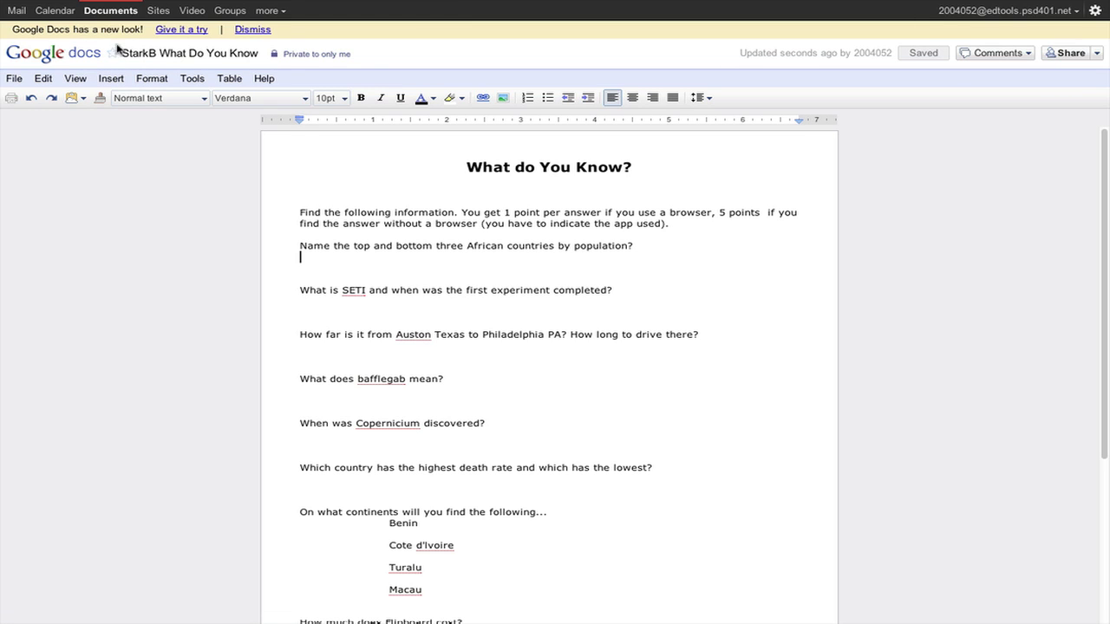
{"action": "left_click", "coordinate": [107, 10]}
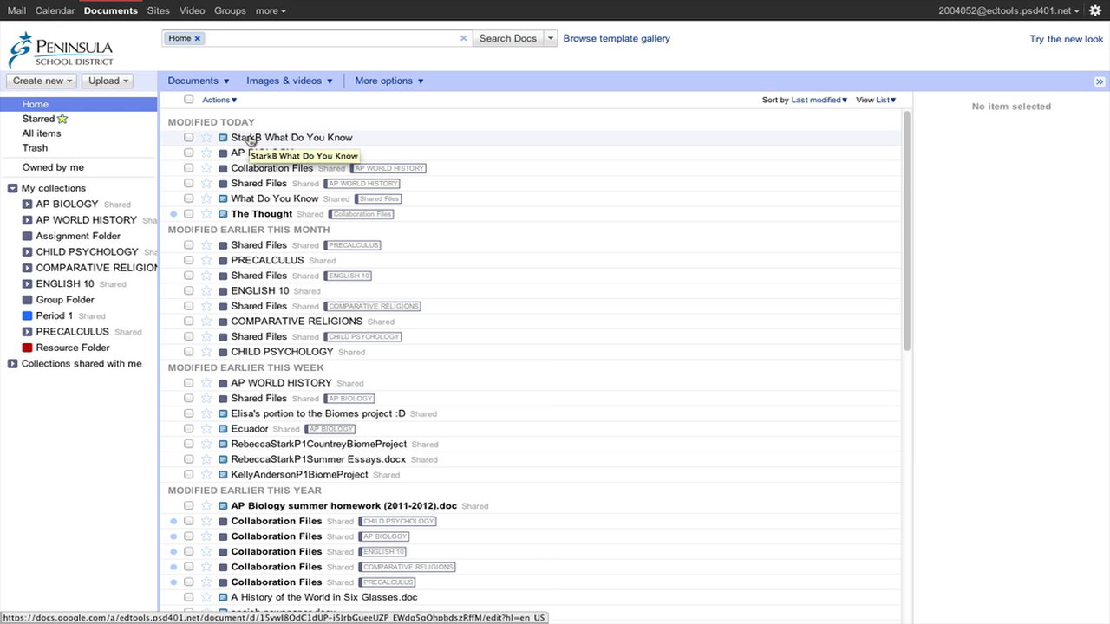
{"action": "left_click_drag", "start_coordinate": [251, 141], "coordinate": [98, 224]}
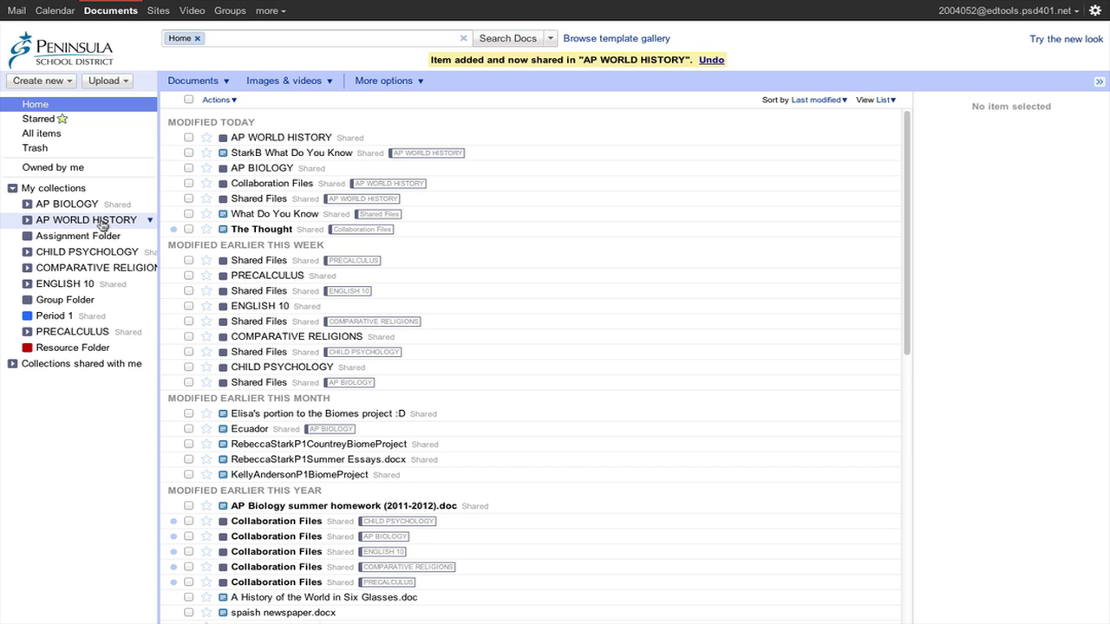
{"action": "left_click", "coordinate": [78, 222]}
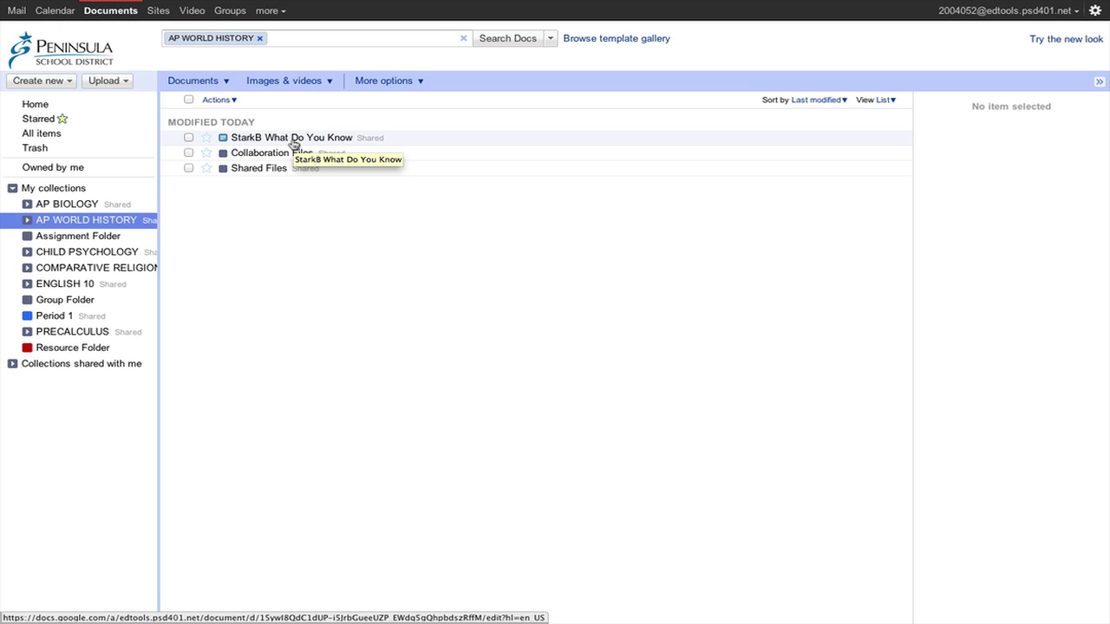
Open The Thought document from the Collaboration Files folder of the AP WORLD HISTORY collection.
{"action": "left_click", "coordinate": [27, 220]}
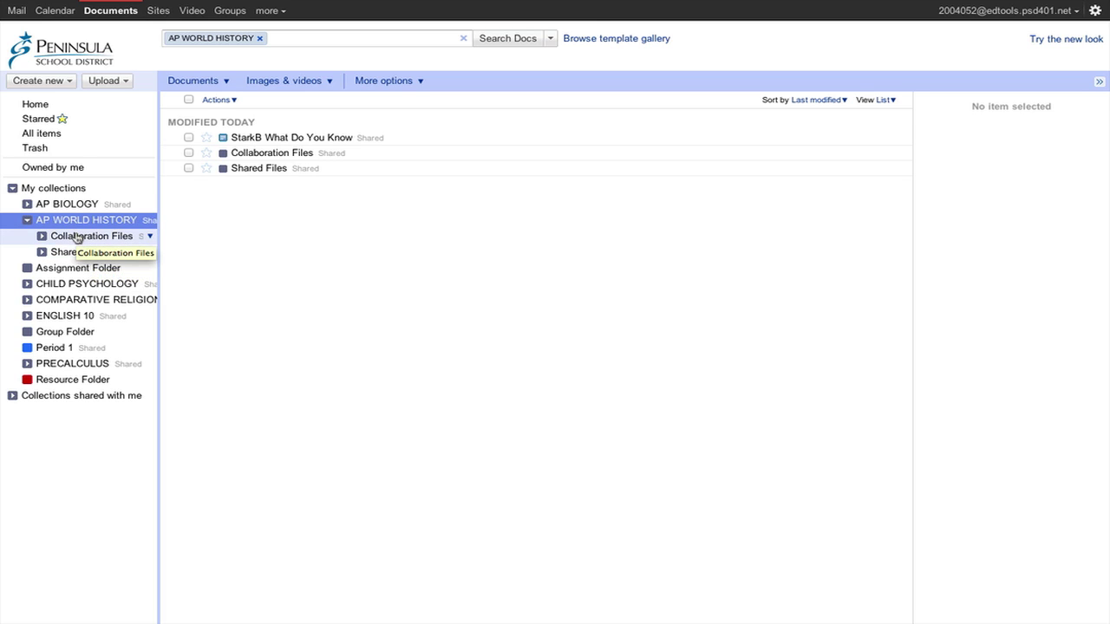
{"action": "left_click", "coordinate": [76, 237]}
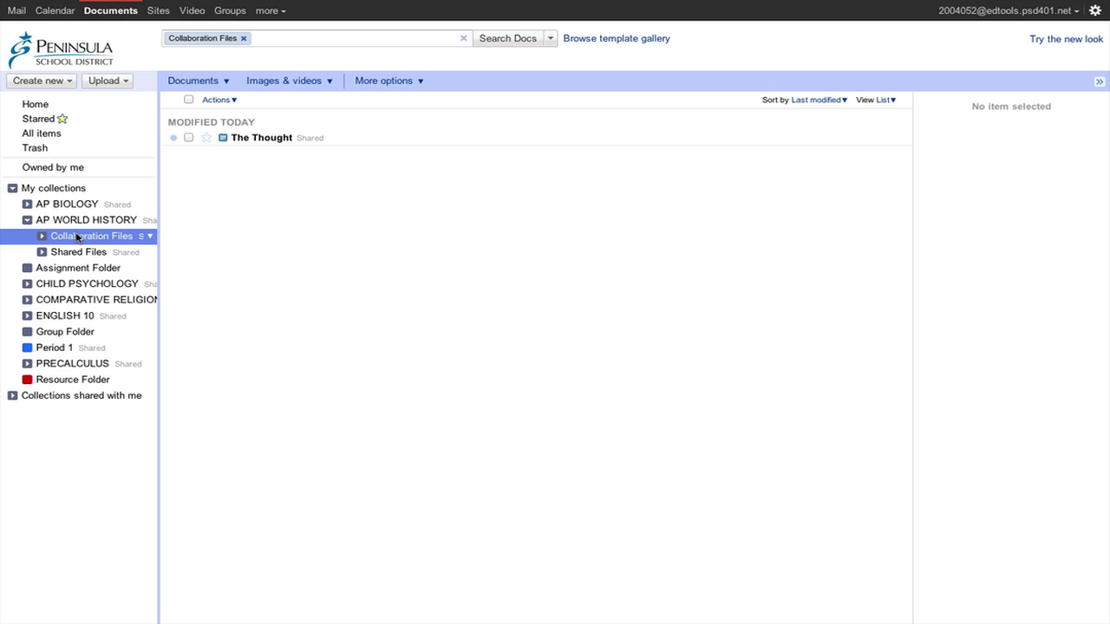
{"action": "left_click", "coordinate": [266, 138]}
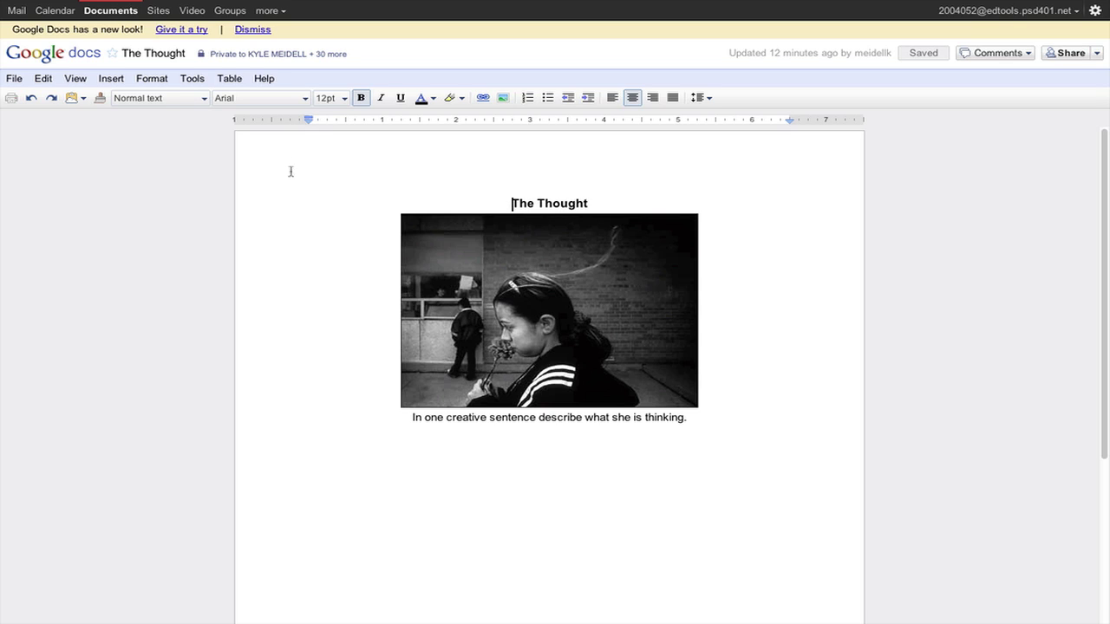
Start a new line below the caption "In one creative sentence describe what she is thinking." in The Thought.
{"action": "scroll", "coordinate": [306, 195], "scroll_direction": "down", "scroll_amount": 1}
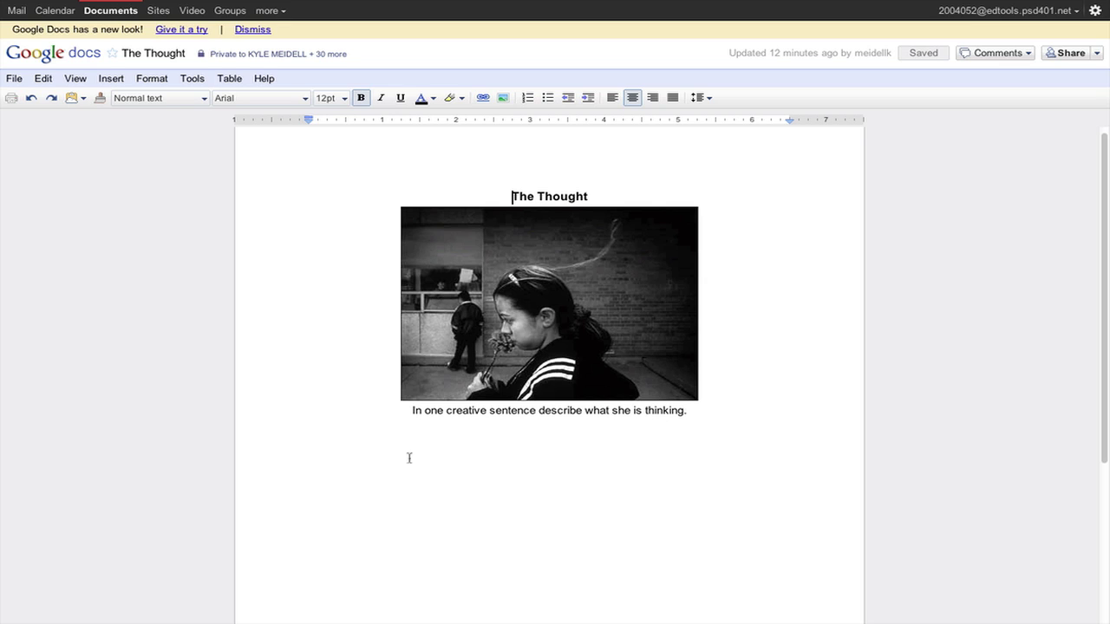
{"action": "left_click", "coordinate": [306, 444]}
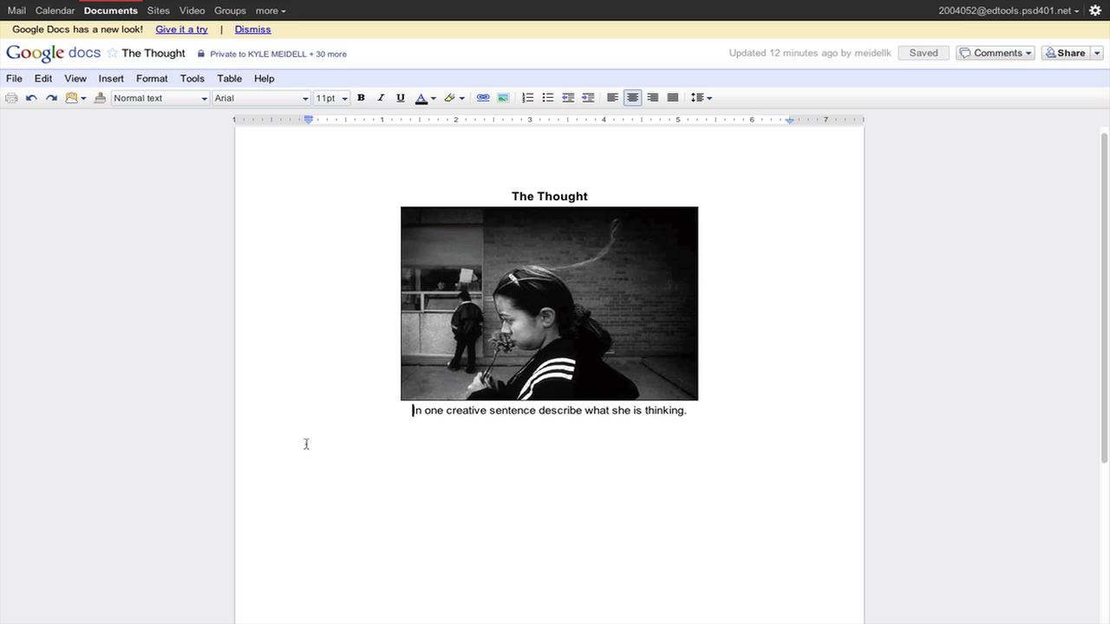
{"action": "left_click", "coordinate": [708, 417]}
{"action": "key", "text": "Return"}
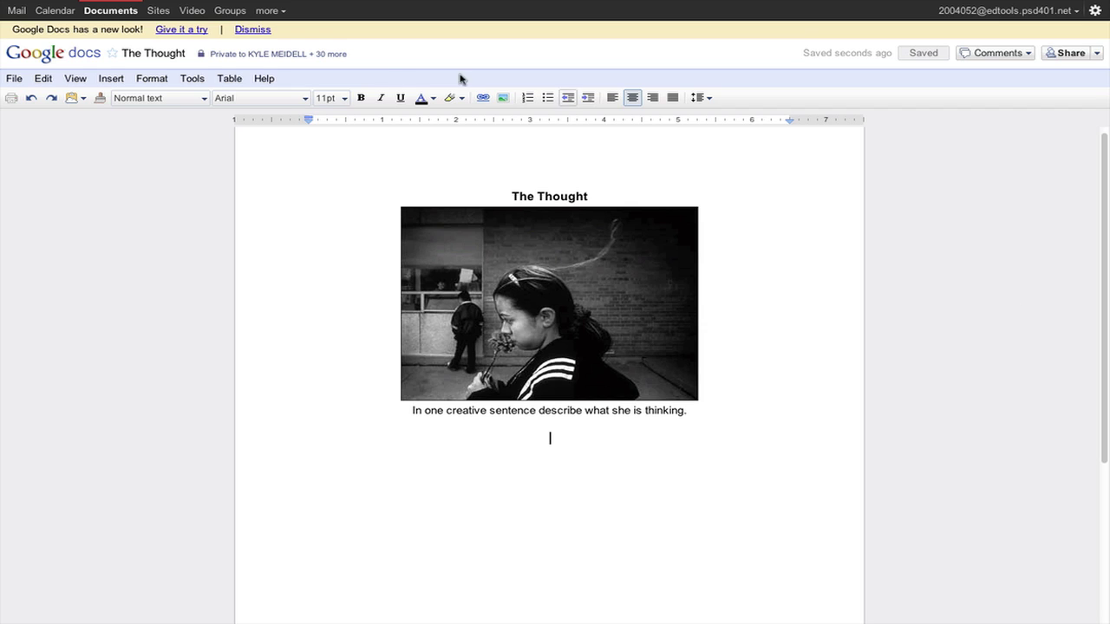
Return to the documents list and view the subfolders of the AP WORLD HISTORY, CHILD PSYCHOLOGY and COMPARATIVE RELIGIONS collections.
{"action": "left_click", "coordinate": [120, 12]}
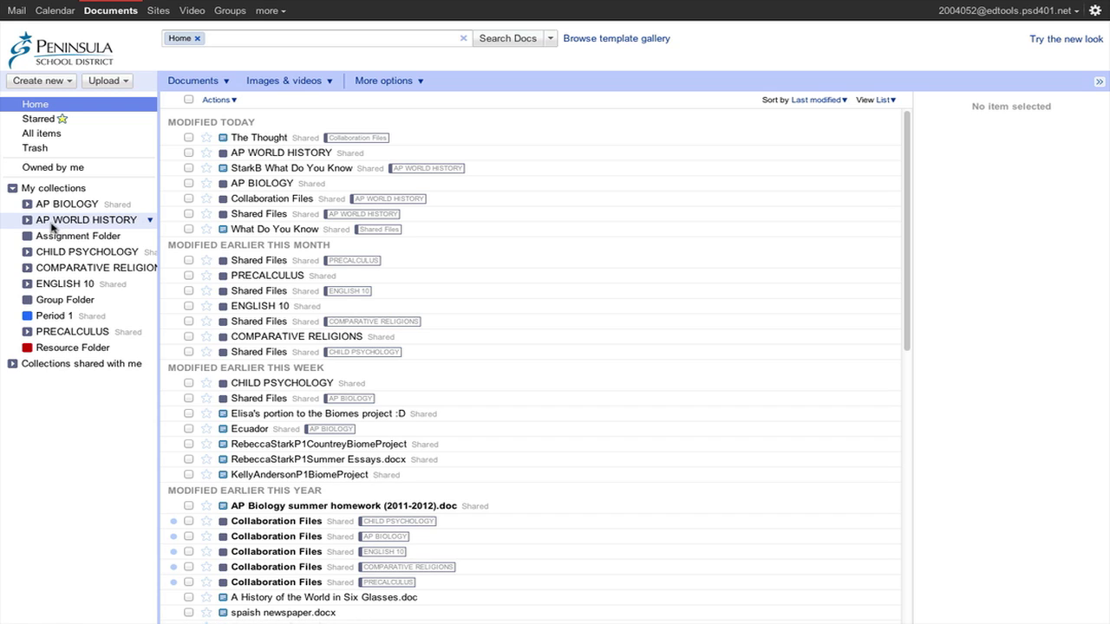
{"action": "left_click", "coordinate": [27, 221]}
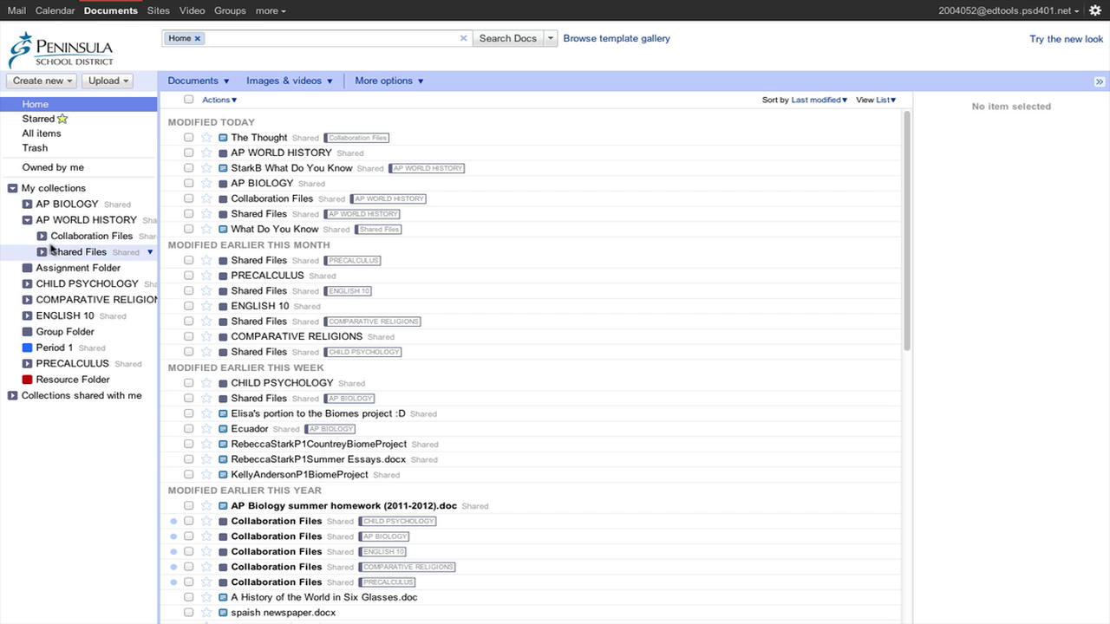
{"action": "left_click", "coordinate": [28, 222]}
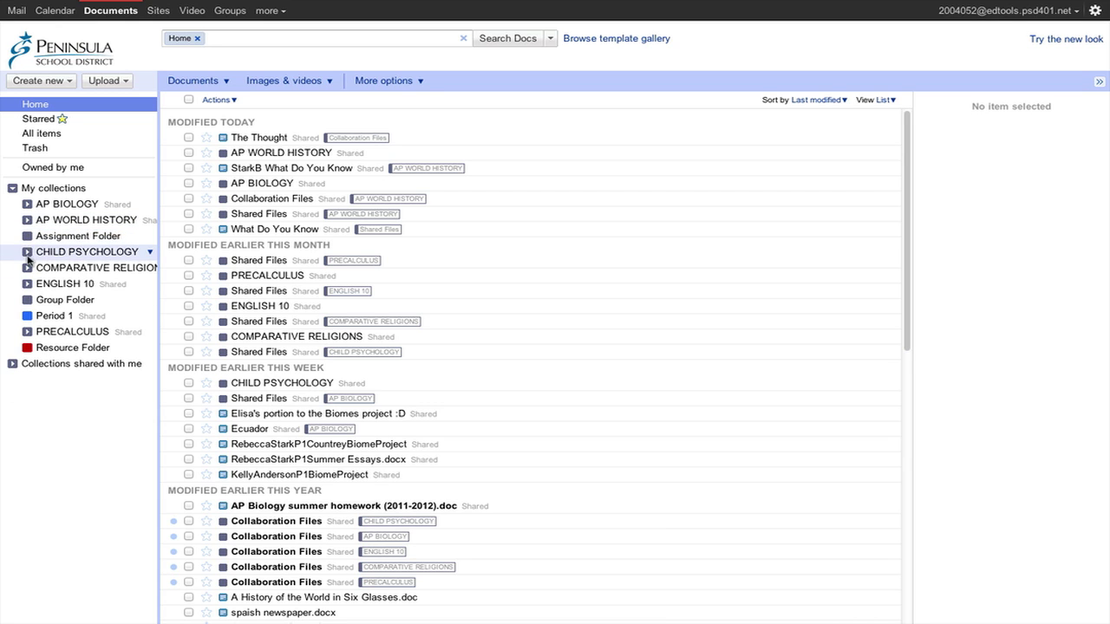
{"action": "left_click", "coordinate": [27, 251]}
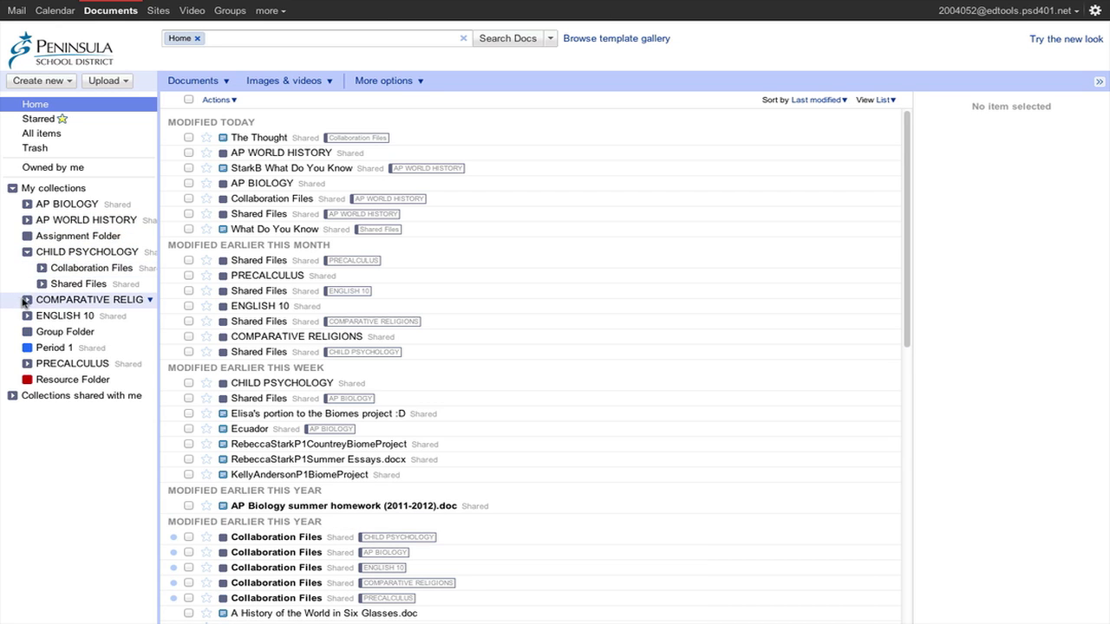
{"action": "left_click", "coordinate": [27, 300]}
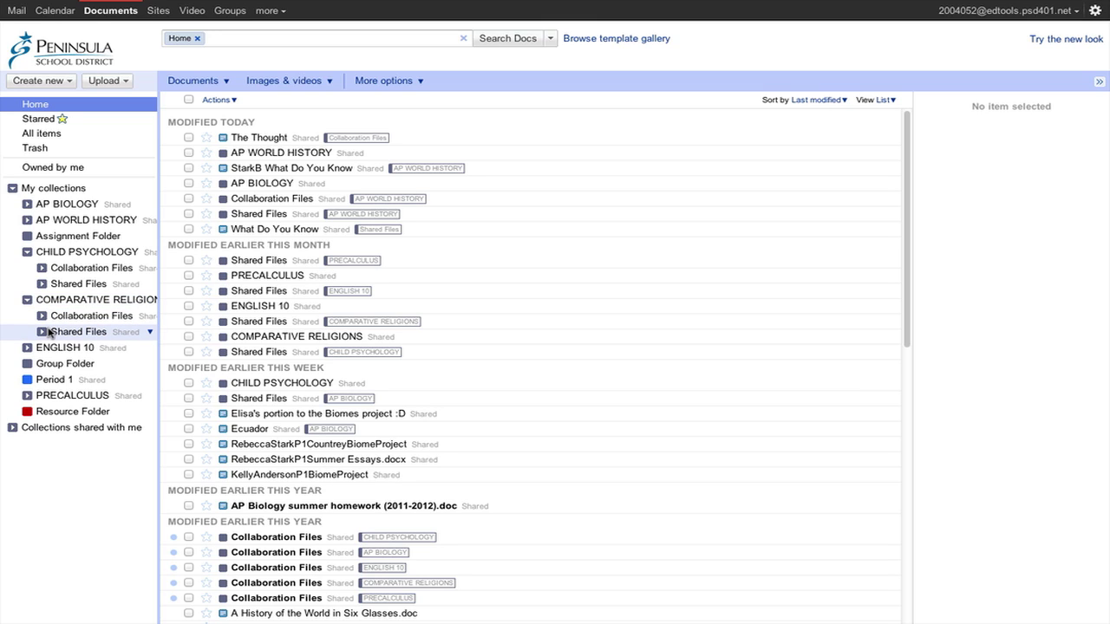
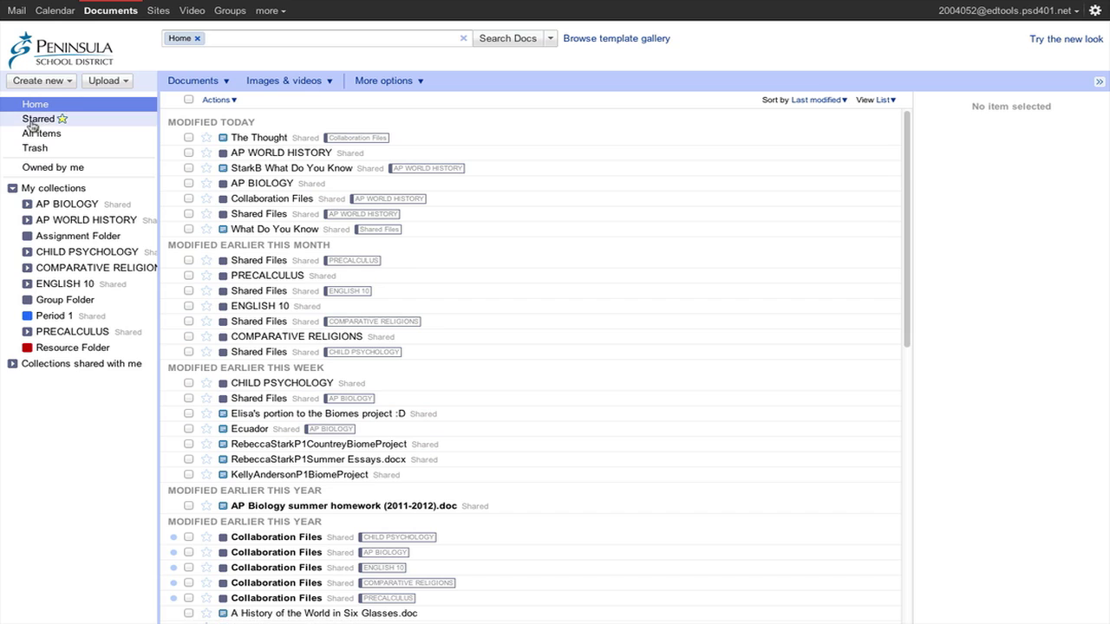
View the All items list for comparison and return to the Home list.
{"action": "left_click", "coordinate": [30, 135]}
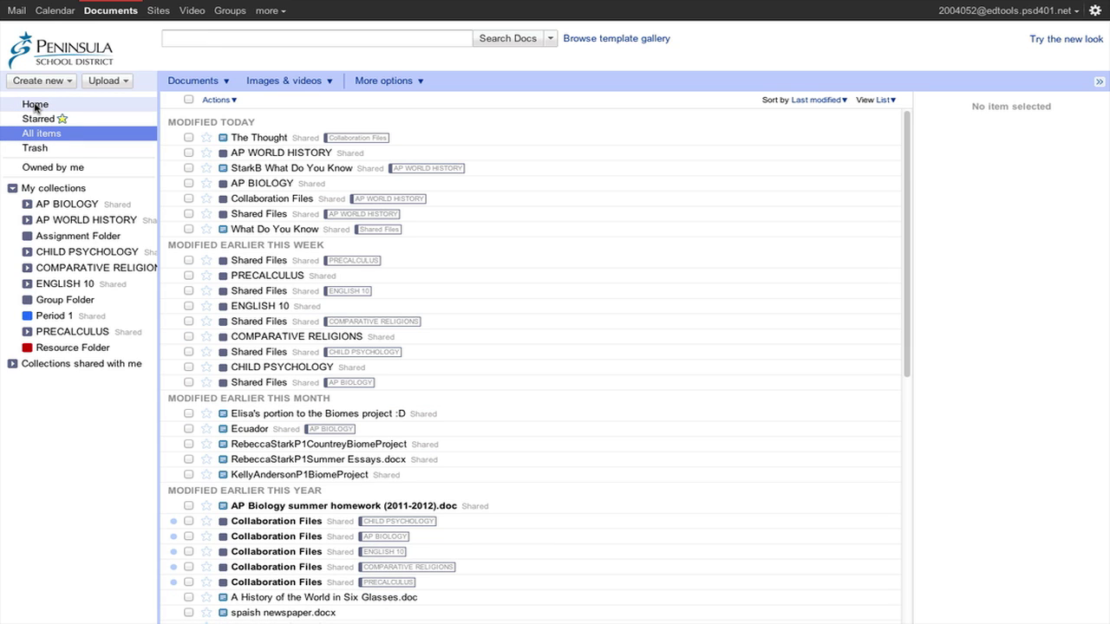
{"action": "left_click", "coordinate": [35, 106]}
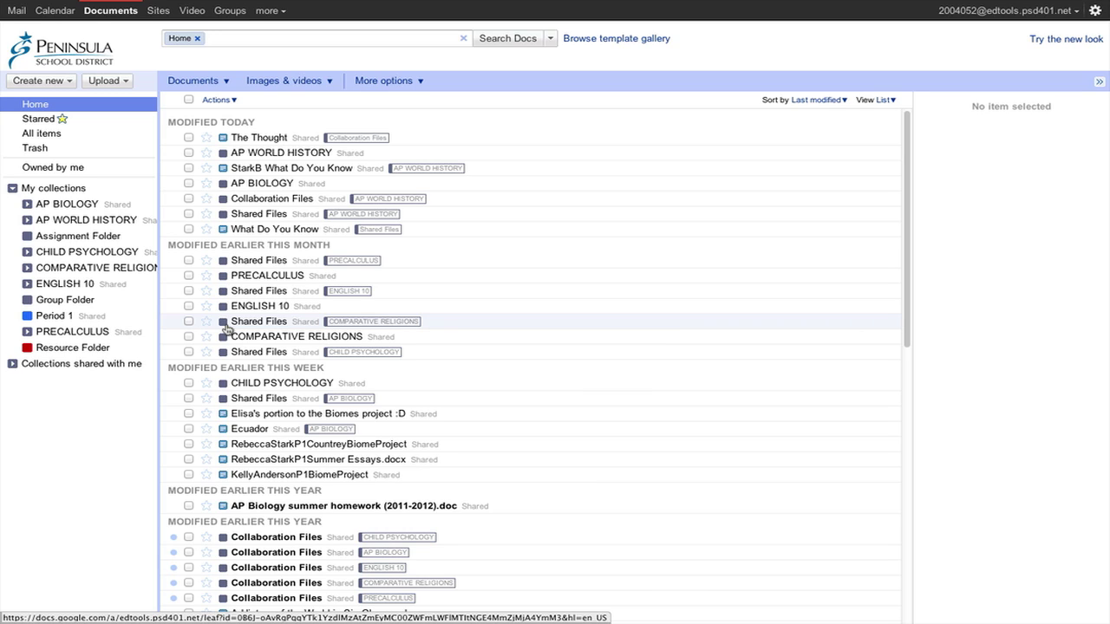
Select the six class collections and all their Shared Files and Collaboration Files subfolders, and set them to not show in Home.
{"action": "left_click", "coordinate": [189, 152]}
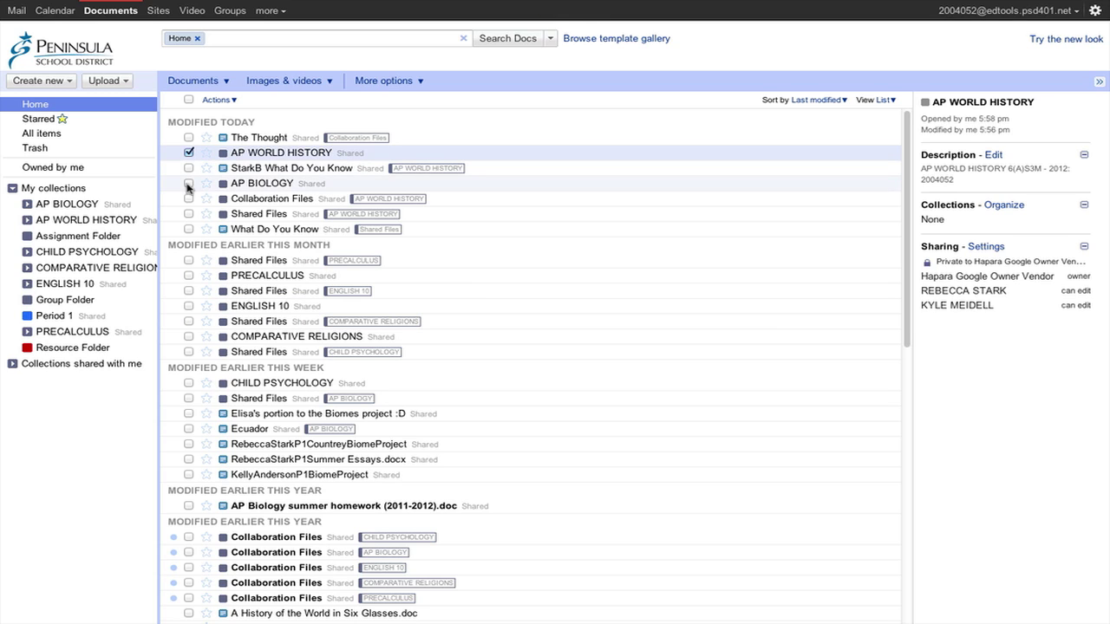
{"action": "left_click", "coordinate": [188, 183]}
{"action": "left_click", "coordinate": [189, 199]}
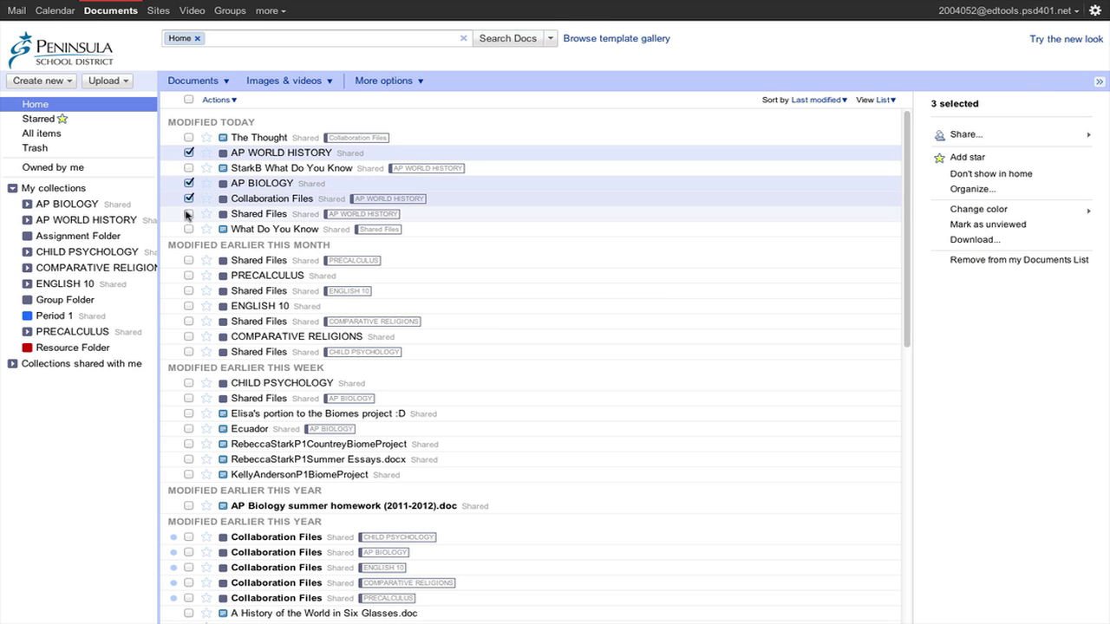
{"action": "left_click", "coordinate": [189, 214]}
{"action": "left_click", "coordinate": [188, 260]}
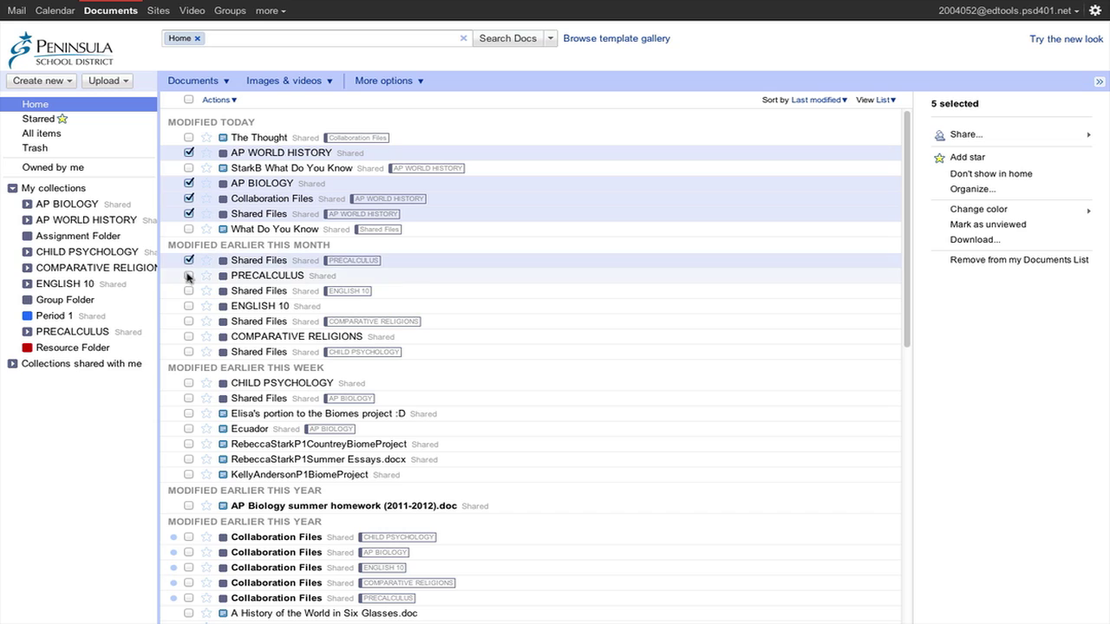
{"action": "left_click", "coordinate": [189, 275]}
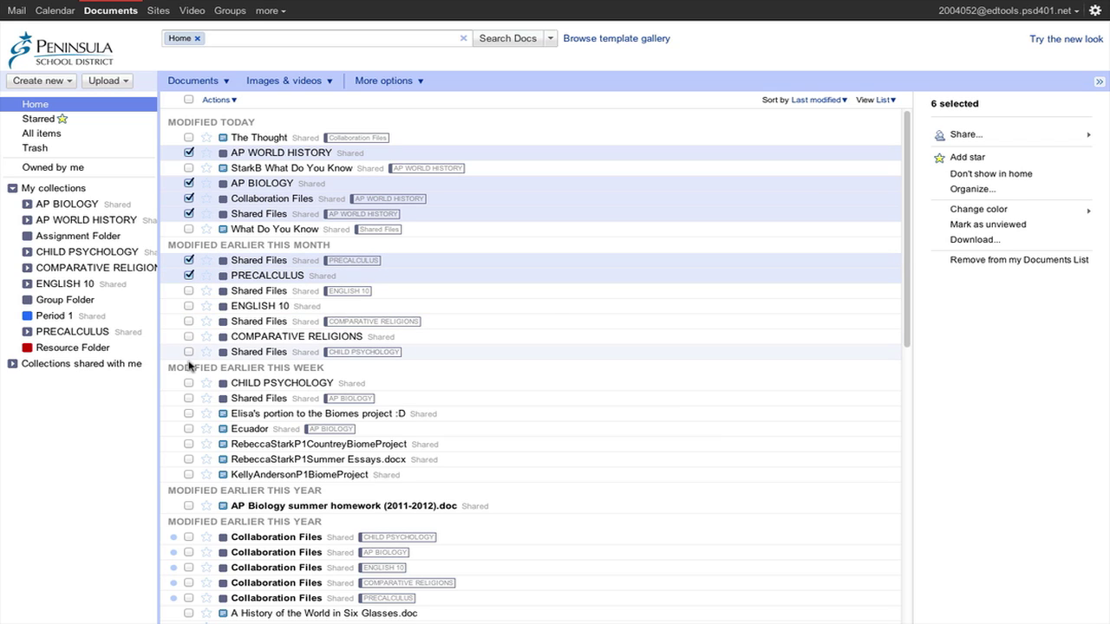
{"action": "left_click", "coordinate": [189, 352], "text": "shift"}
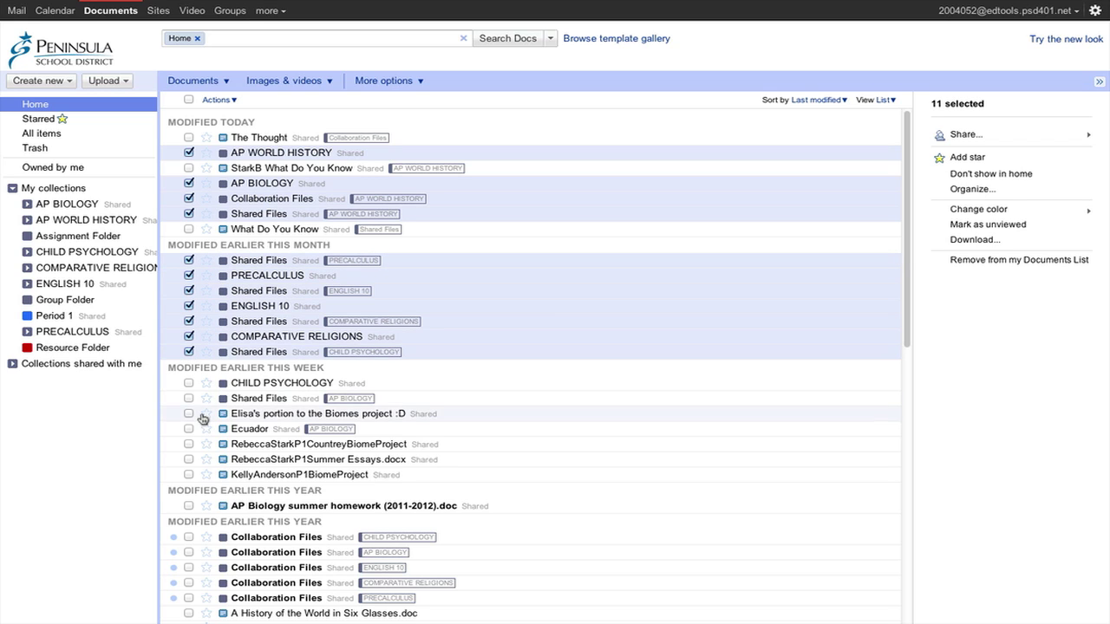
{"action": "left_click", "coordinate": [189, 384]}
{"action": "left_click", "coordinate": [189, 398]}
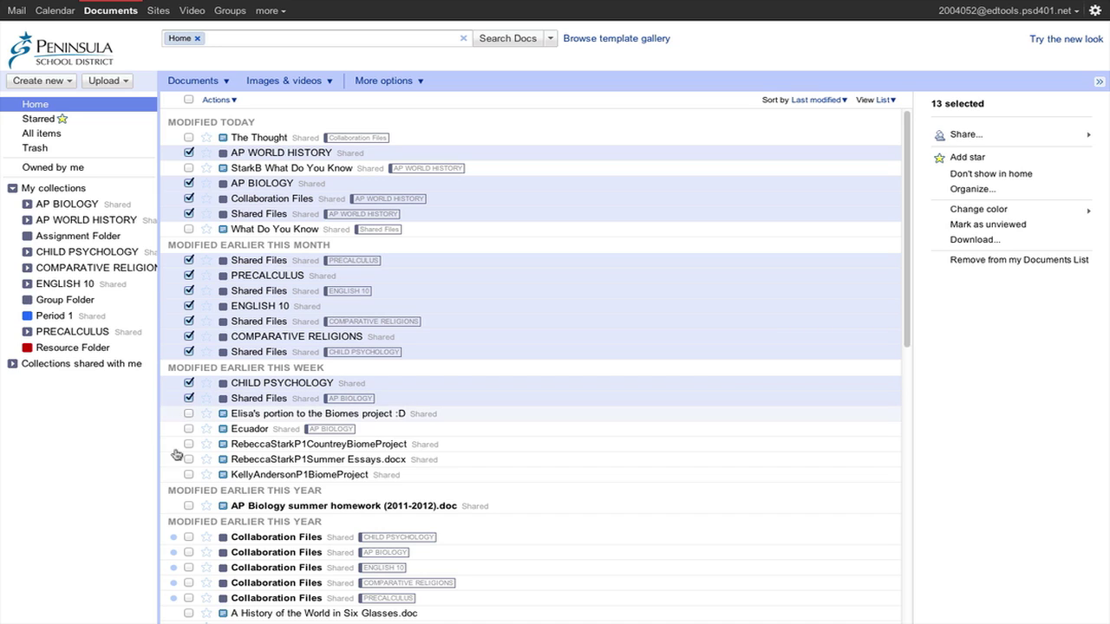
{"action": "left_click", "coordinate": [189, 538]}
{"action": "left_click", "coordinate": [189, 552]}
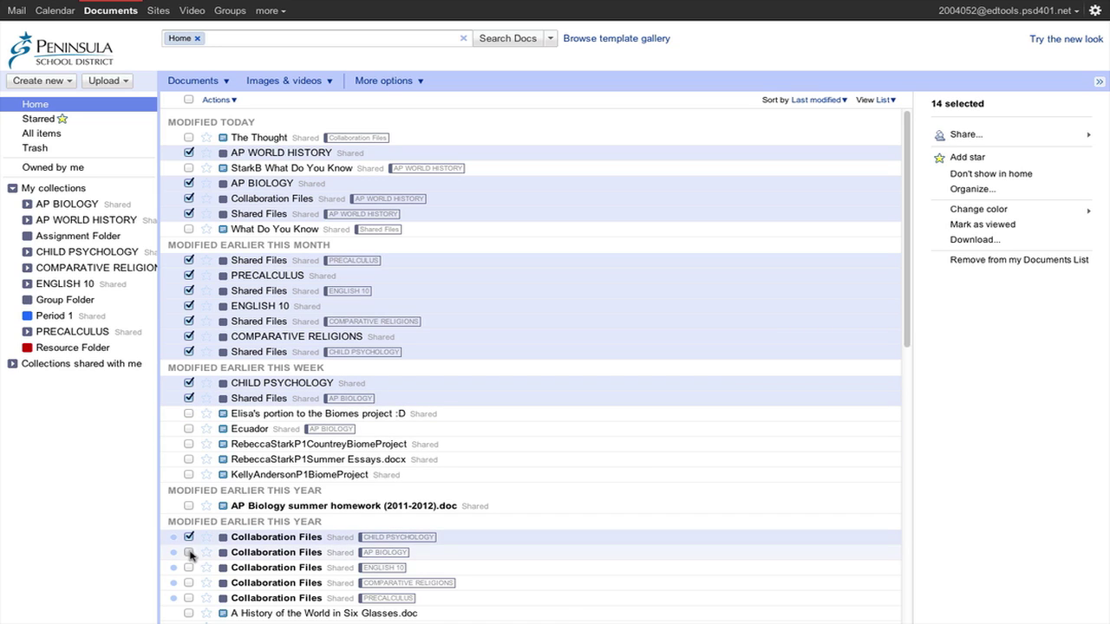
{"action": "left_click", "coordinate": [189, 568]}
{"action": "left_click", "coordinate": [189, 582]}
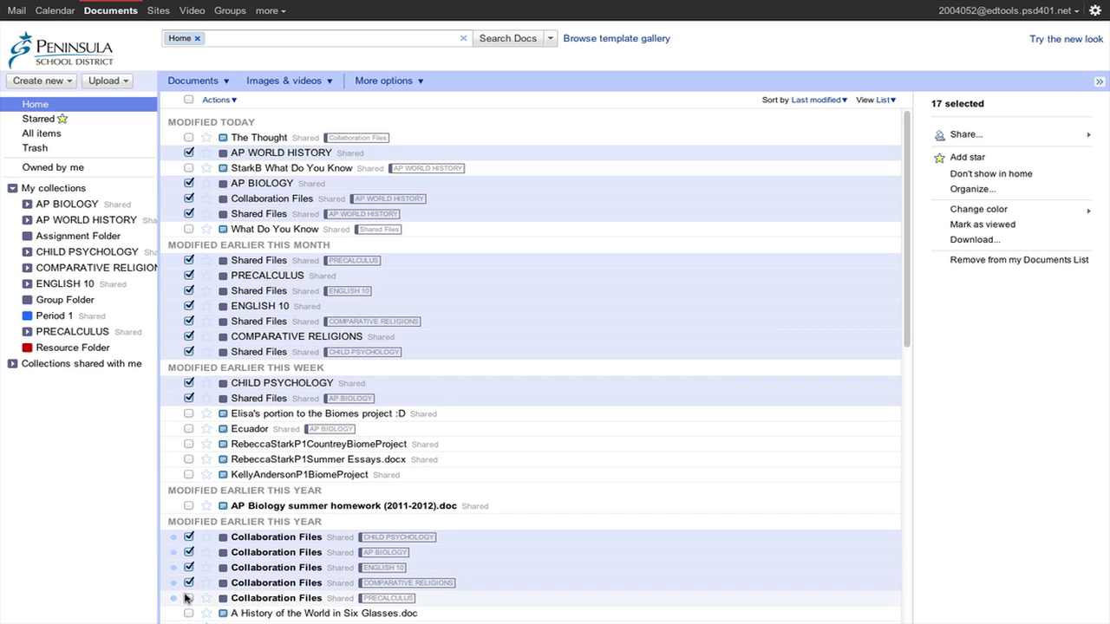
{"action": "left_click", "coordinate": [189, 599]}
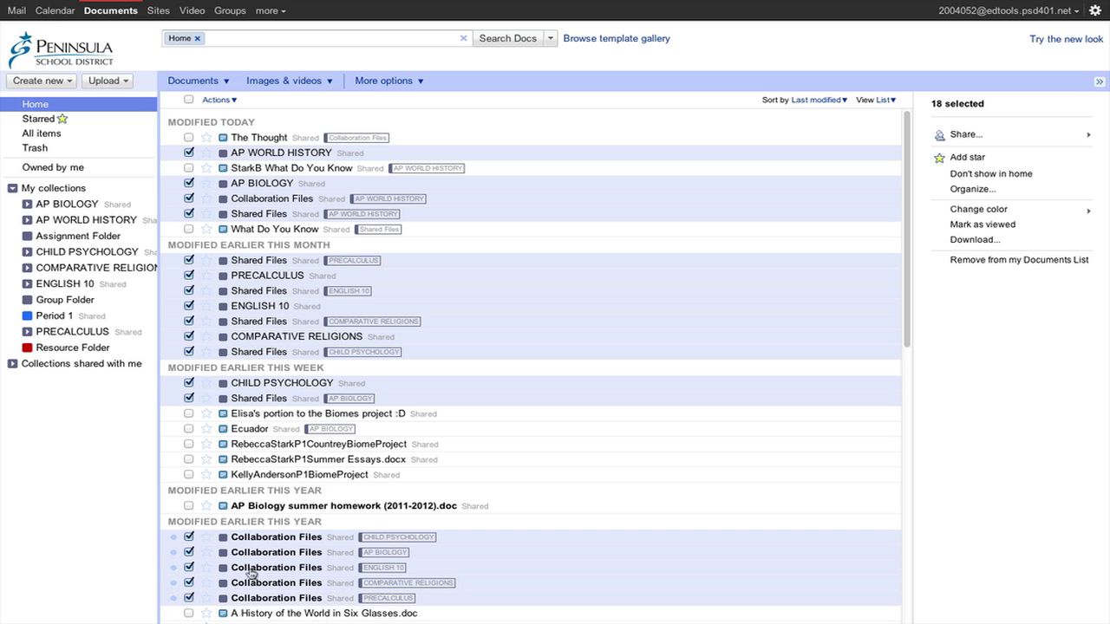
{"action": "right_click", "coordinate": [547, 273]}
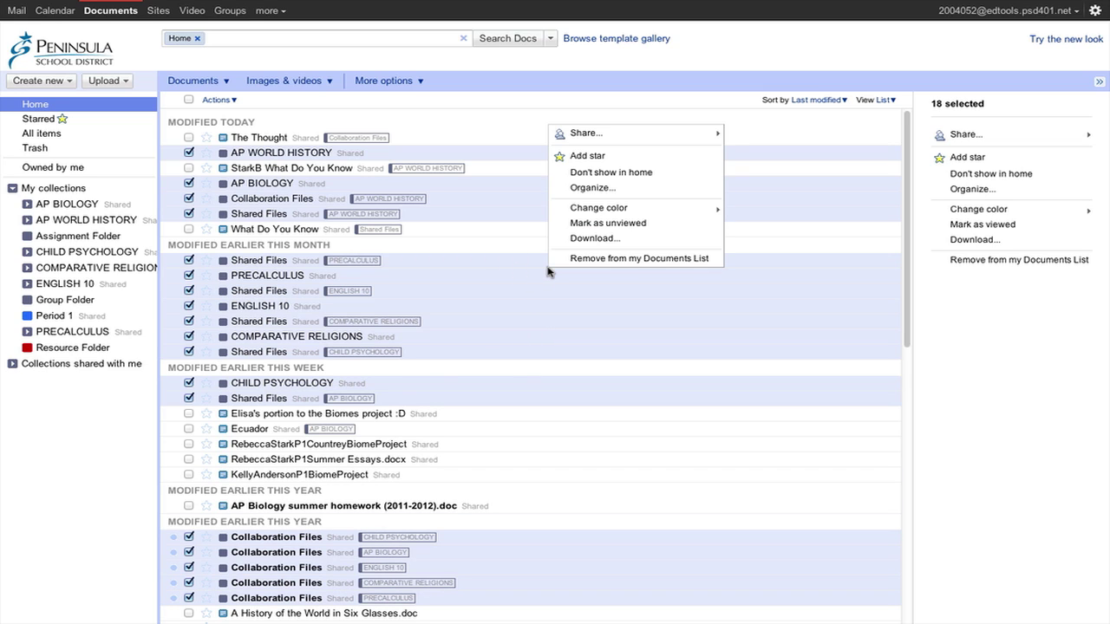
{"action": "left_click", "coordinate": [600, 174]}
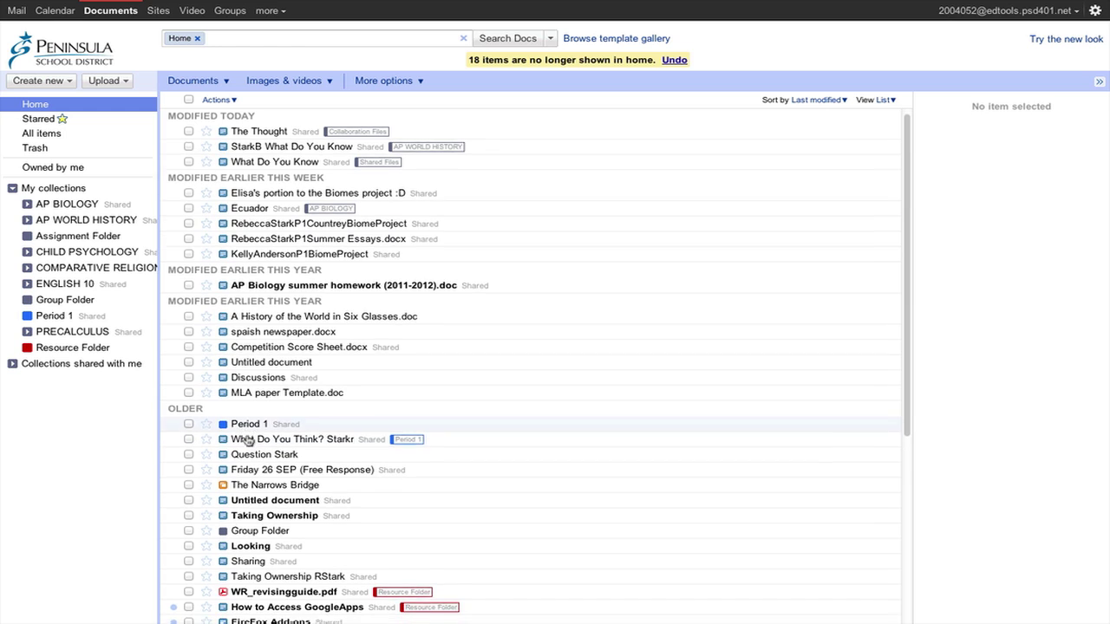
Look through the tidied Home list, check All items for the hidden class collections, and review the remaining documents in Home.
{"action": "scroll", "coordinate": [247, 441], "scroll_direction": "down", "scroll_amount": 3}
{"action": "scroll", "coordinate": [247, 440], "scroll_direction": "up", "scroll_amount": 3}
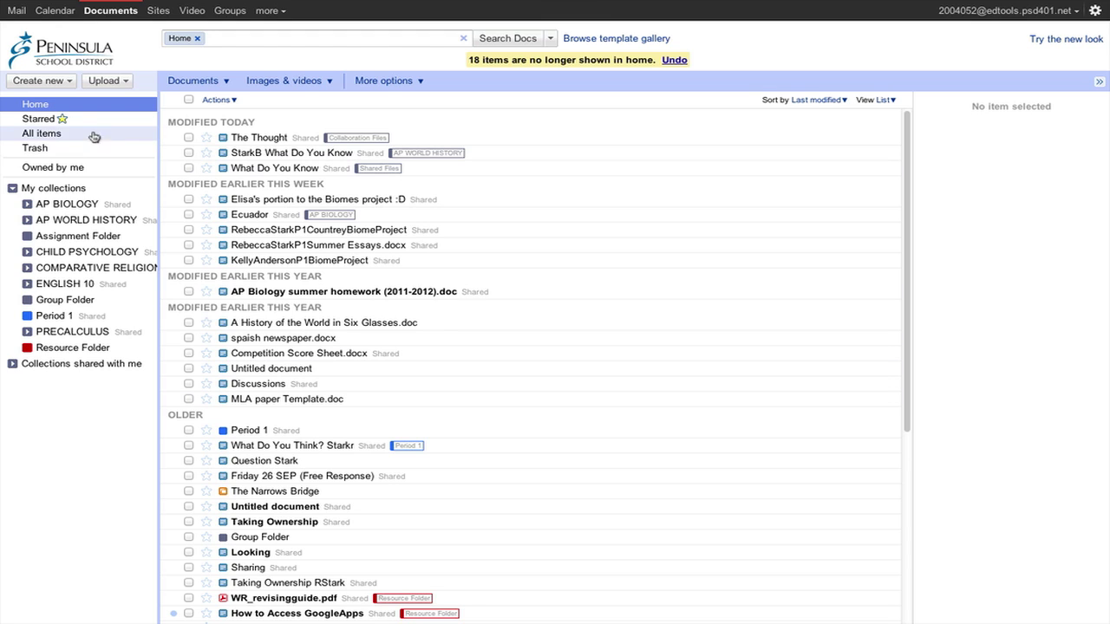
{"action": "left_click", "coordinate": [58, 135]}
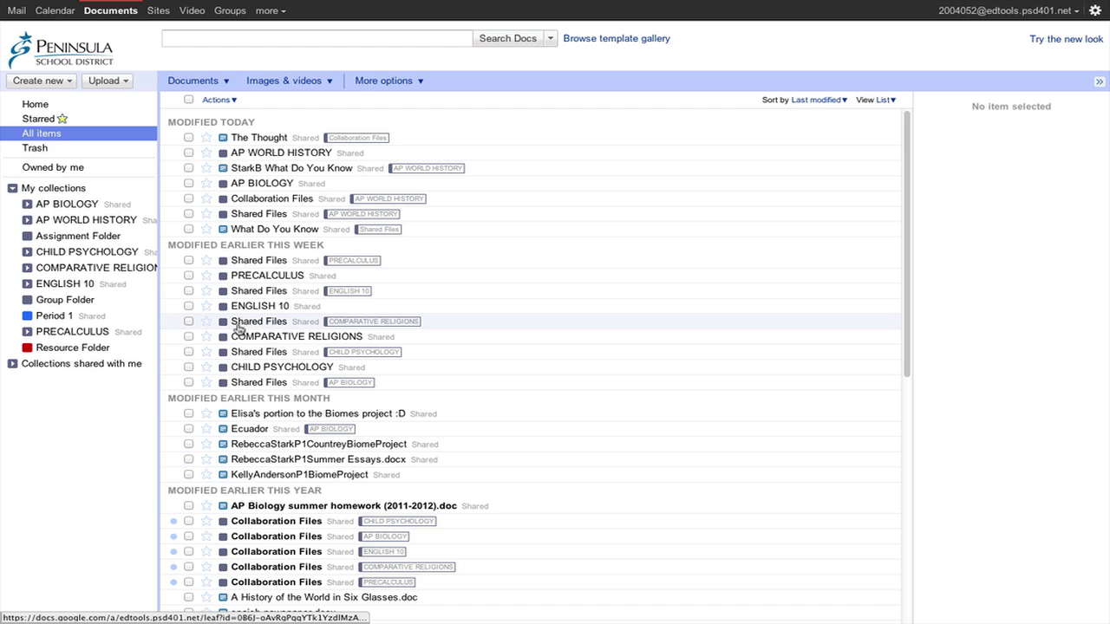
{"action": "left_click", "coordinate": [35, 106]}
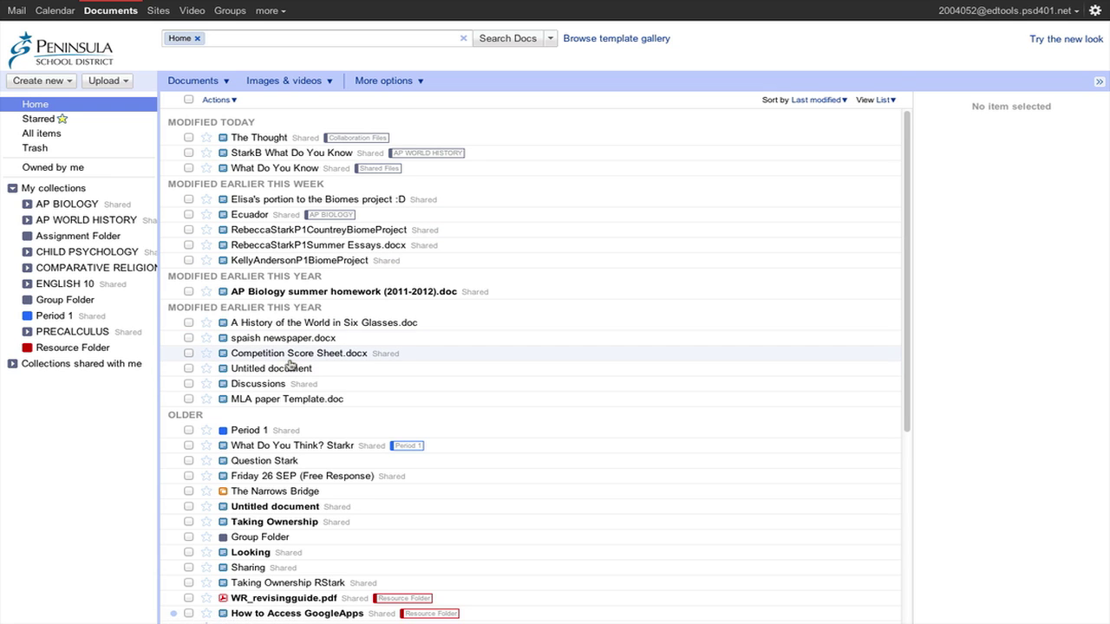
{"action": "scroll", "coordinate": [289, 366], "scroll_direction": "down", "scroll_amount": 3}
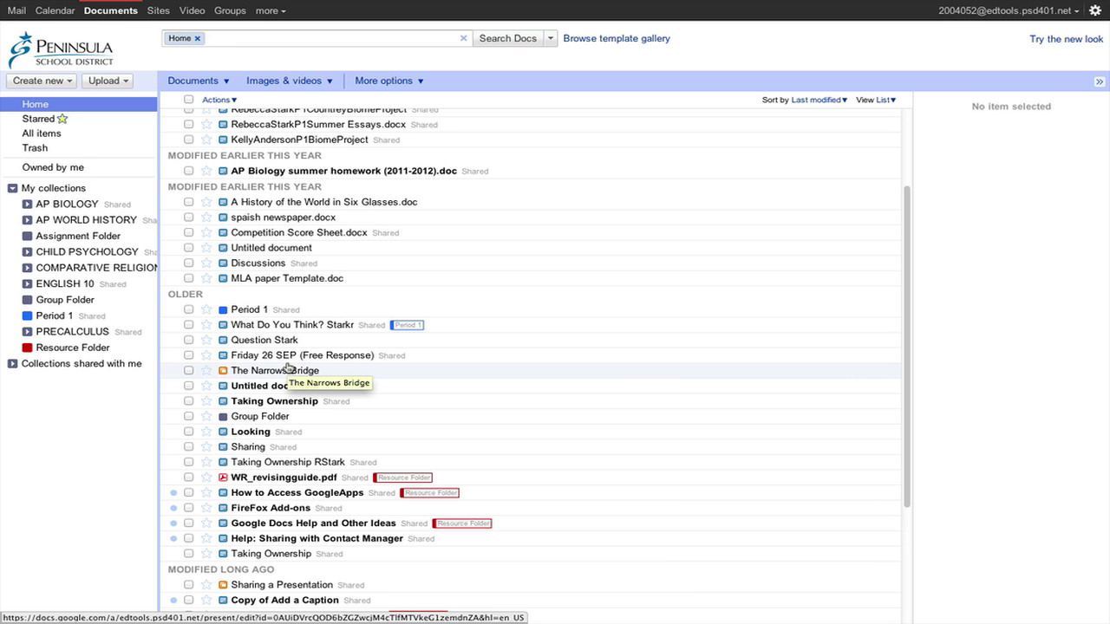
{"action": "scroll", "coordinate": [286, 367], "scroll_direction": "up", "scroll_amount": 2}
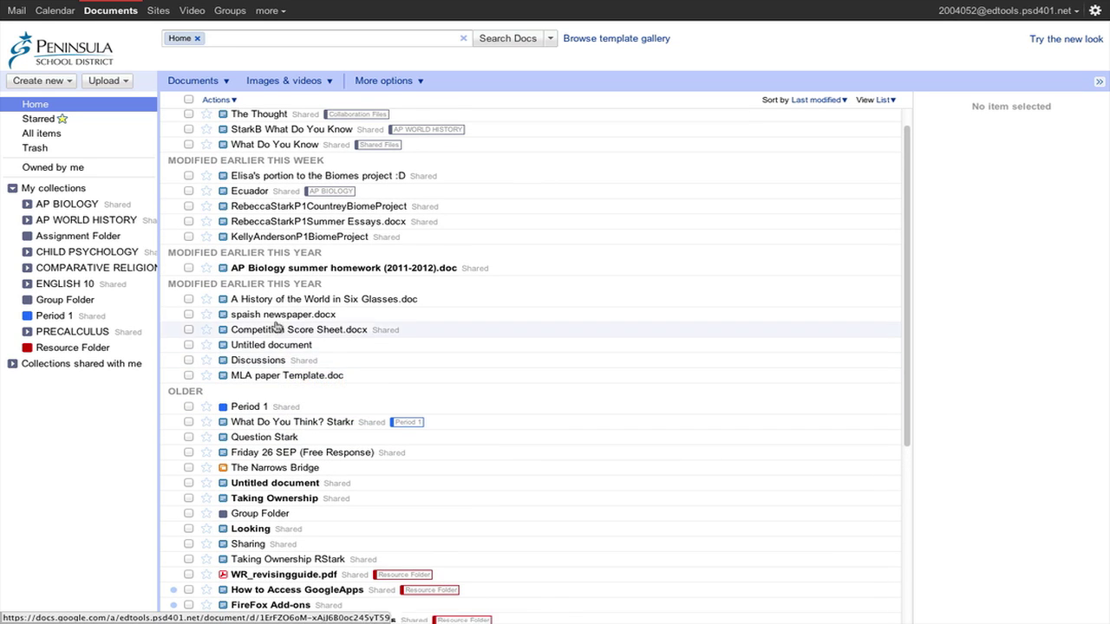